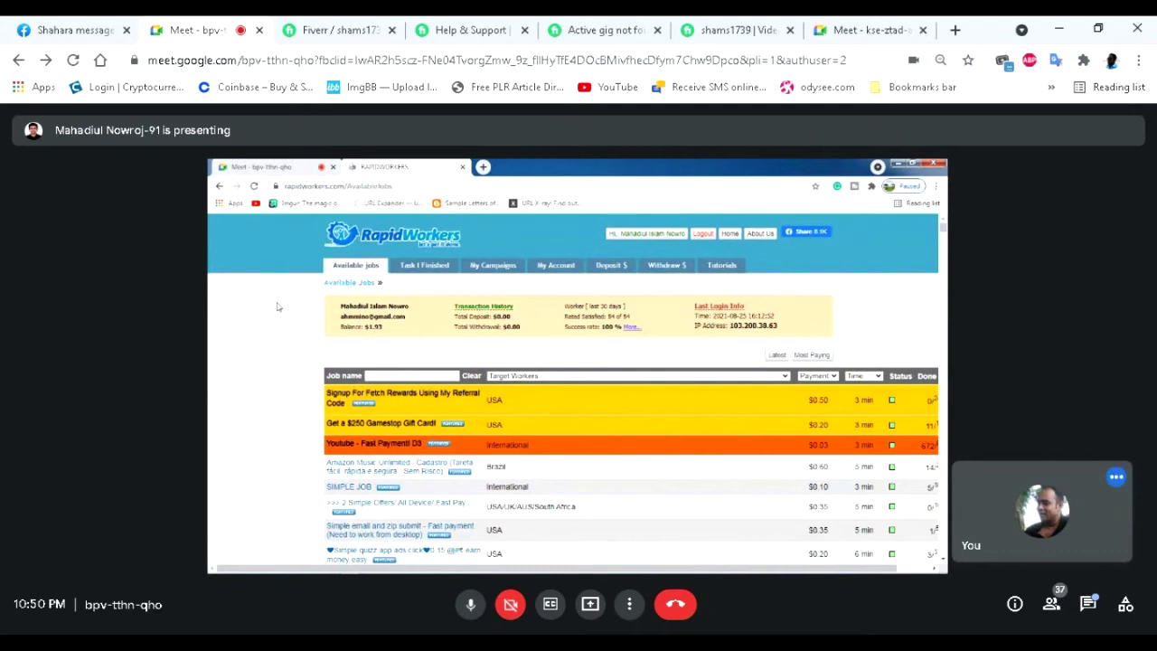
Open the form for a new campaign from the My Campaigns page
double_click(1033, 396)
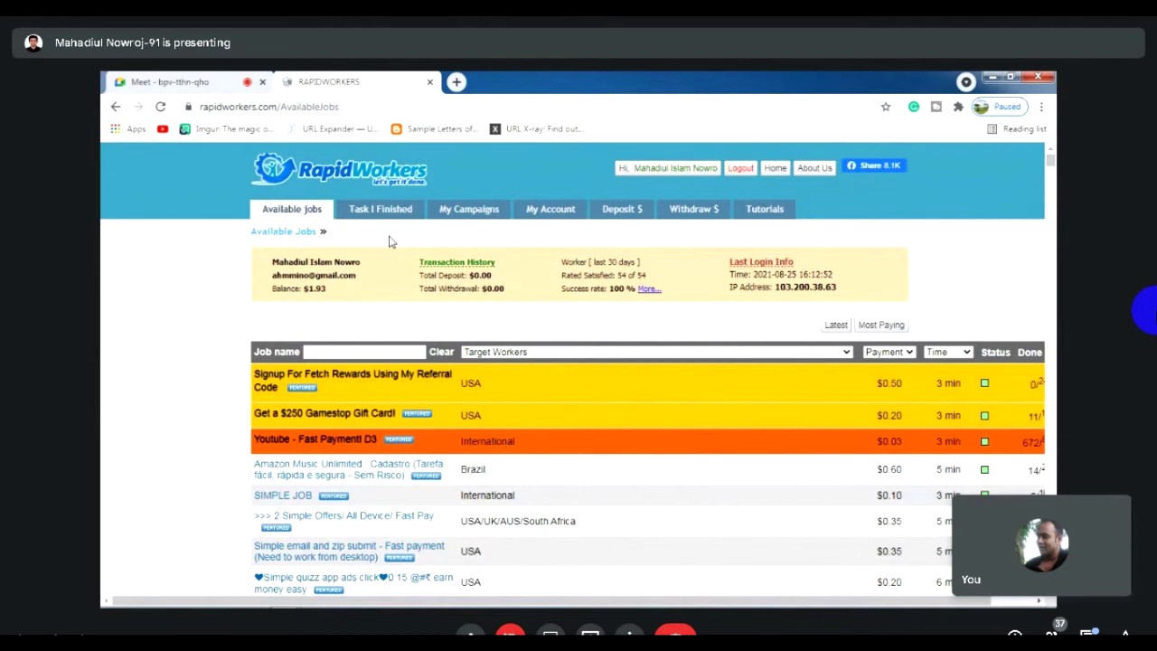
left_click(479, 213)
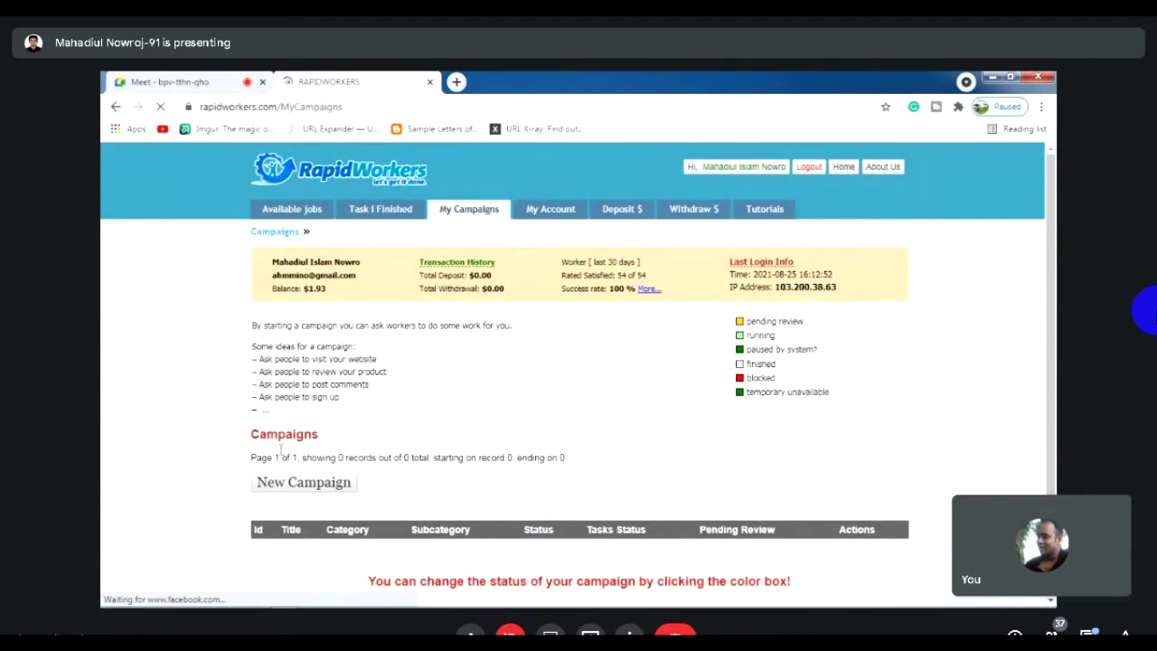
left_click(287, 483)
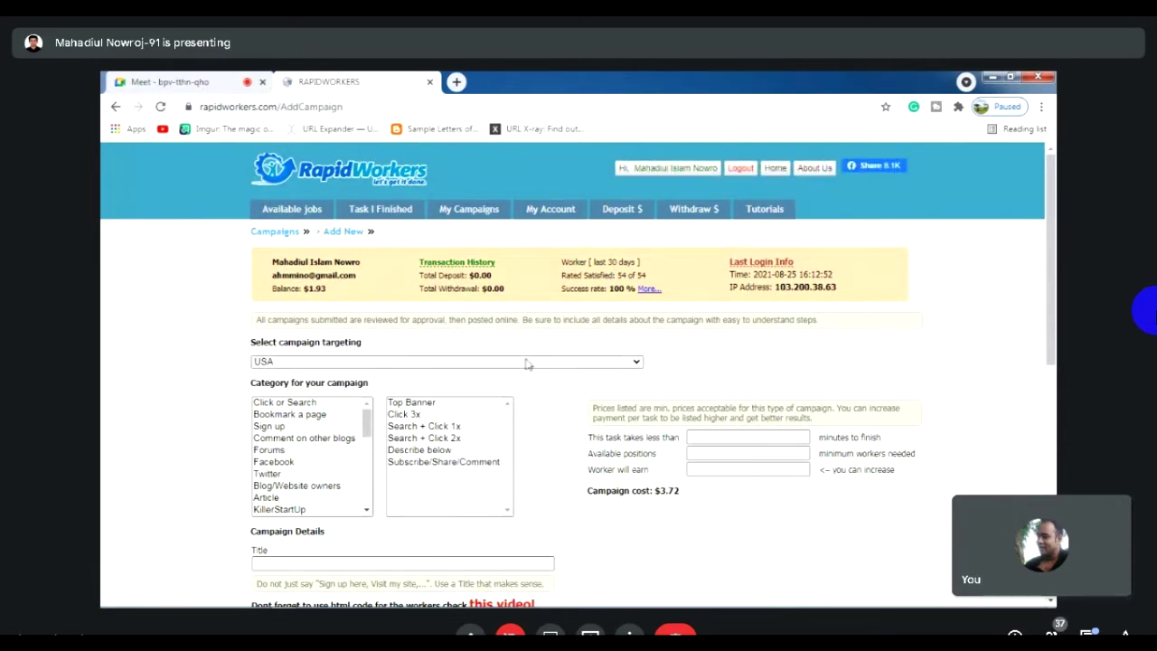
Set the campaign targeting to "USA, UK, Australia, German"
left_click(631, 363)
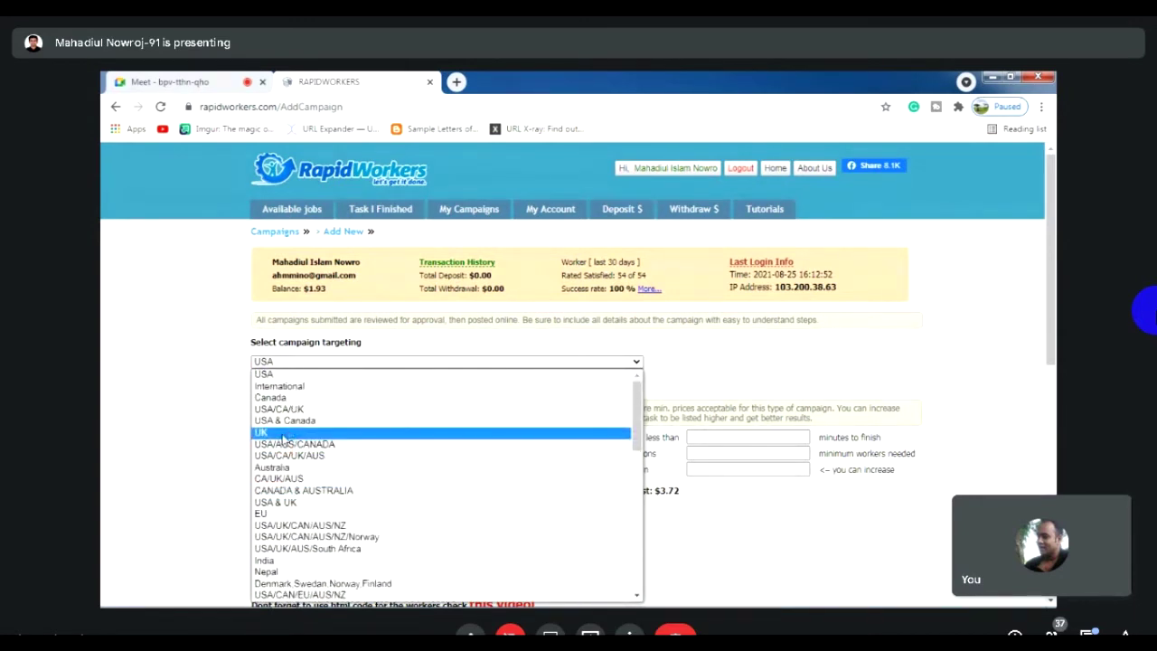
key("End")
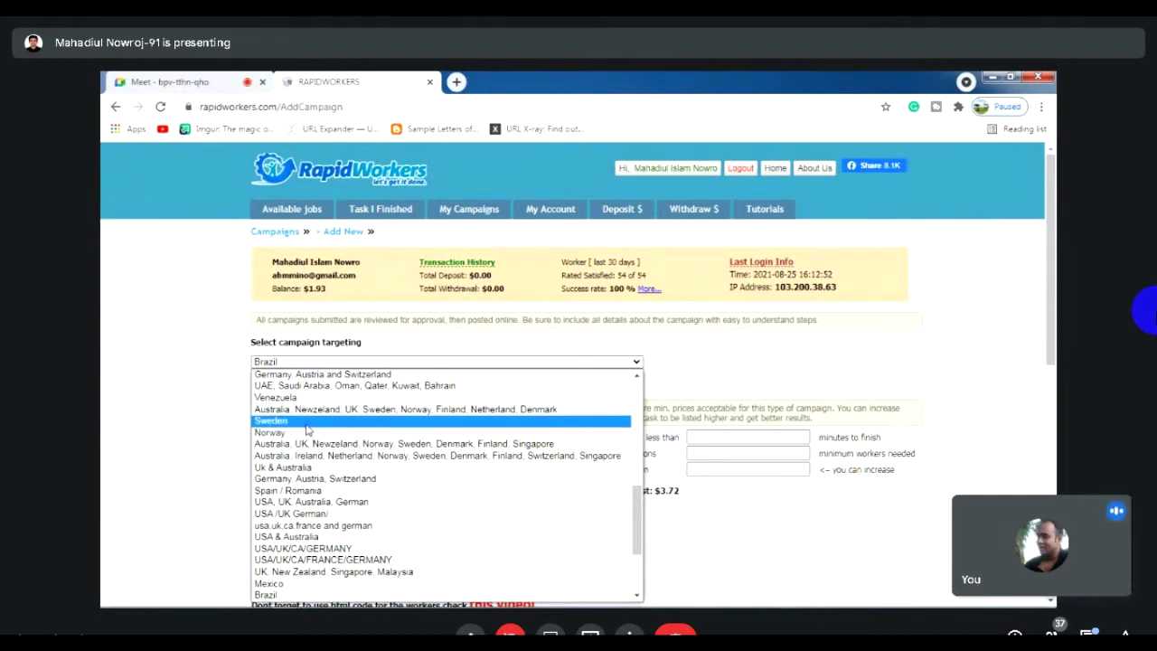
left_click(295, 504)
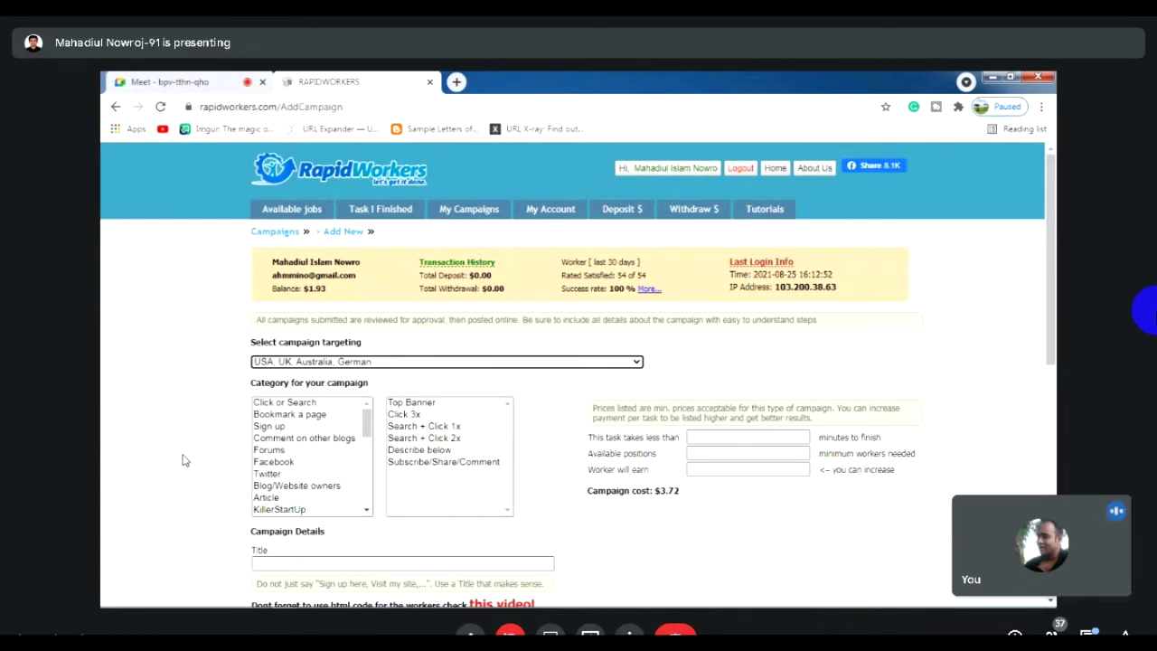
Change the campaign targeting to "Australia, UK, Newzeland, Norway, Sweden, Denmark, Finland, Singapore"
left_click(637, 361)
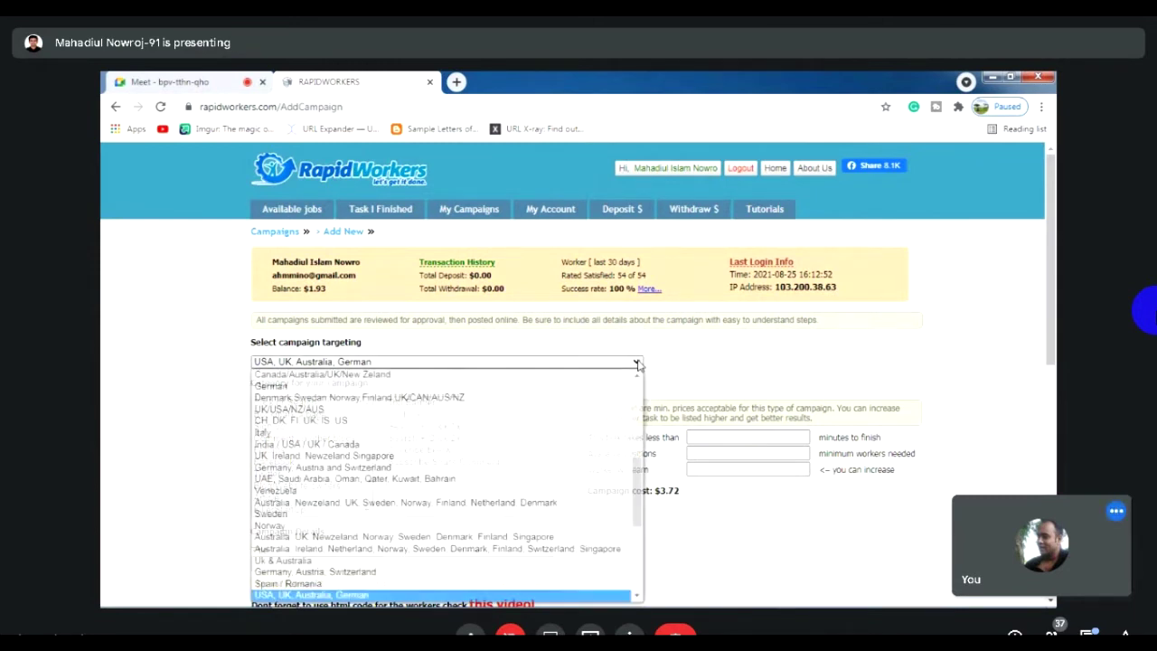
scroll(529, 439, "up", 1)
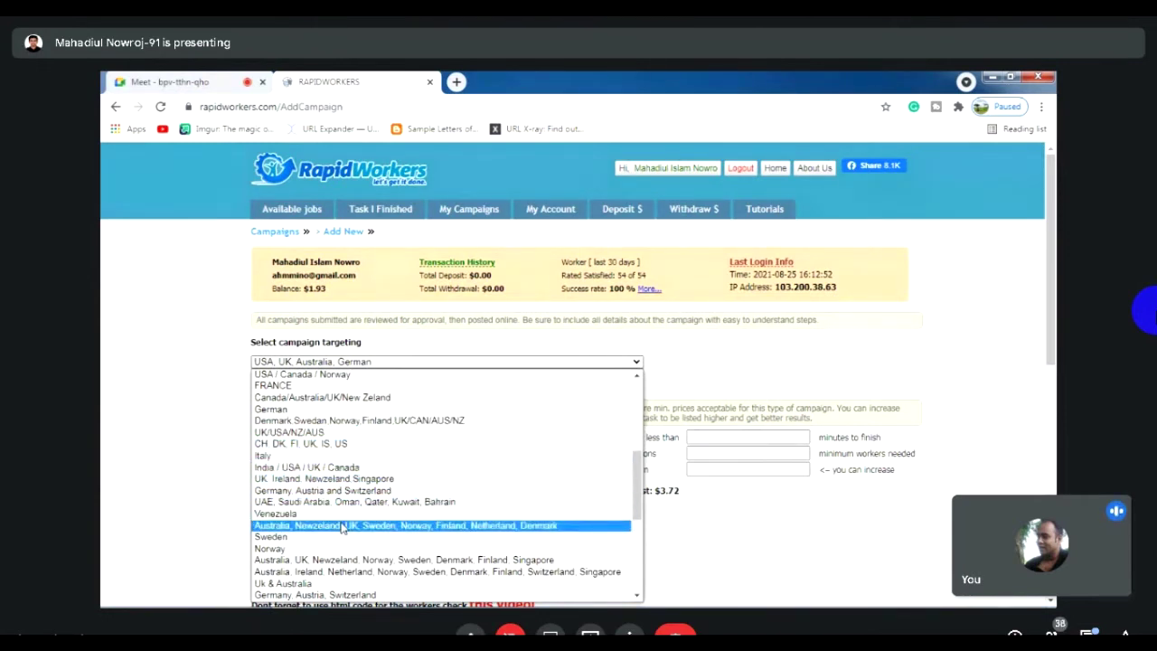
scroll(342, 529, "down", 5)
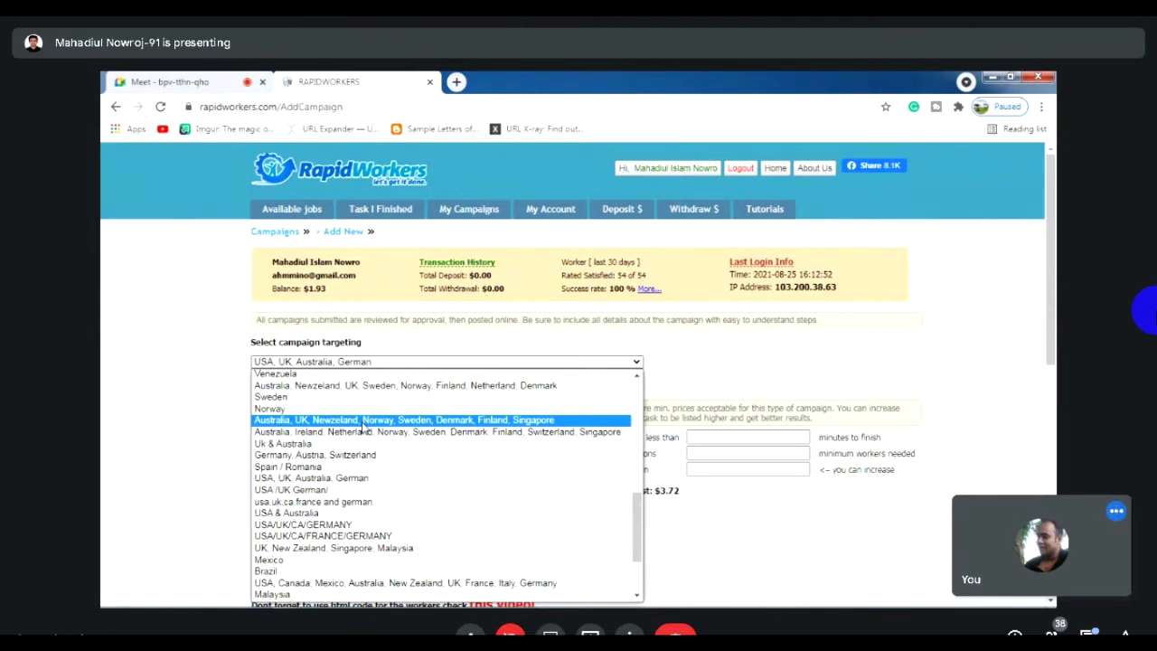
left_click(364, 421)
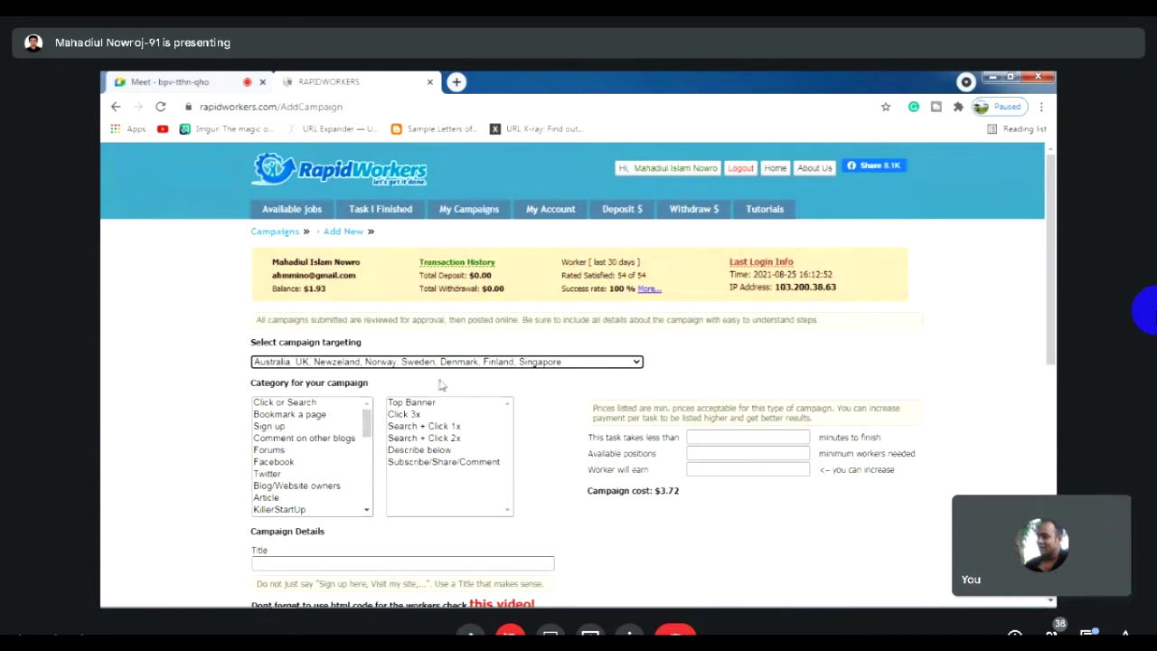
scroll(391, 491, "down", 1)
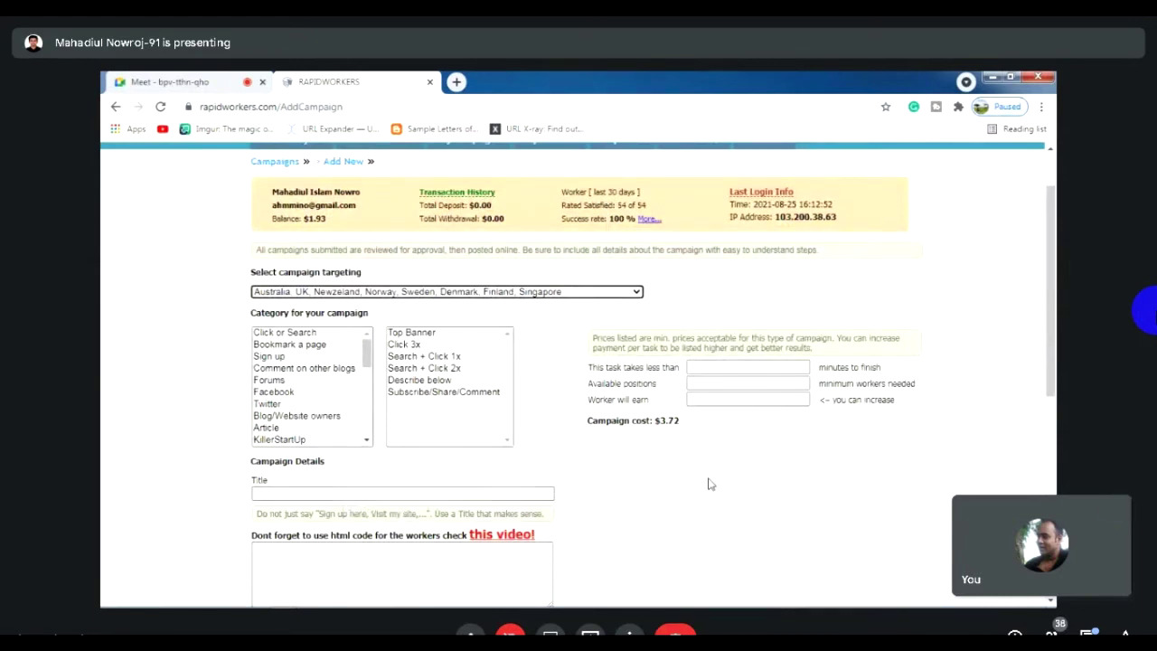
scroll(545, 399, "up", 1)
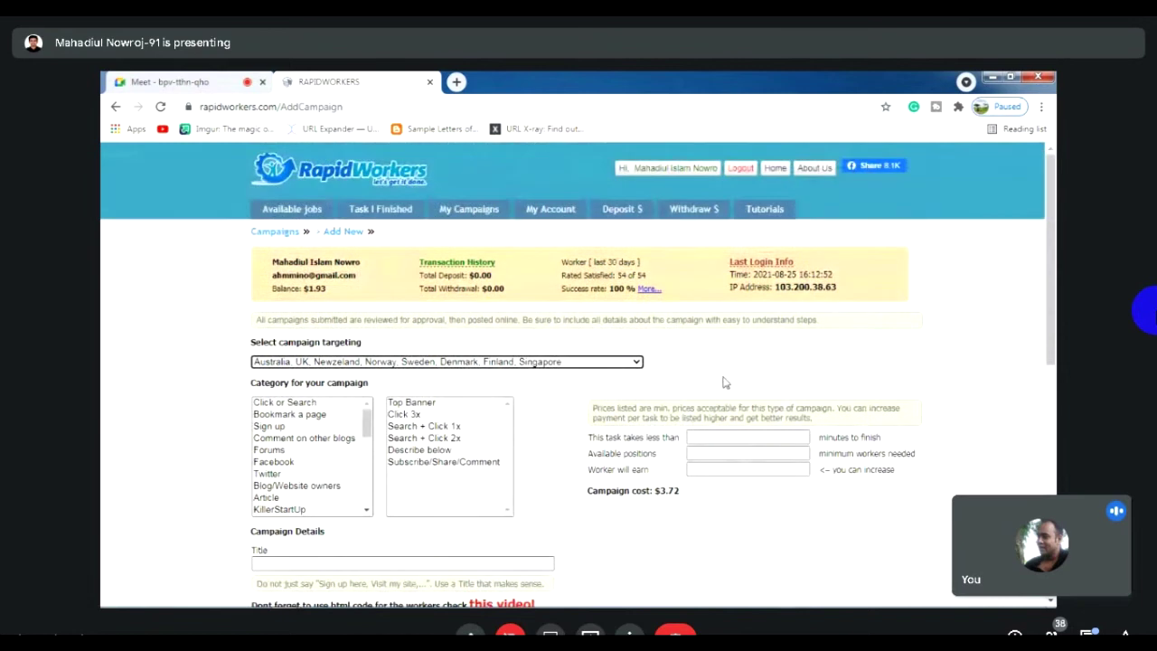
Choose the Sign up category with the Simple sign up type and set the task time to 5 minutes
left_click(271, 427)
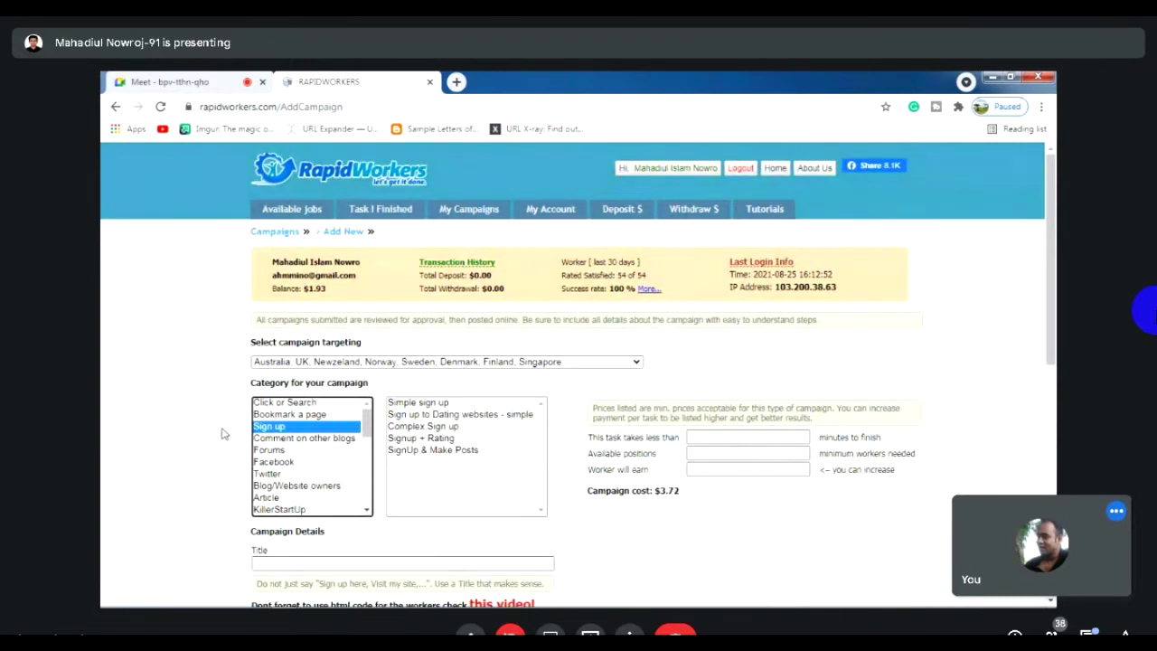
left_click(418, 403)
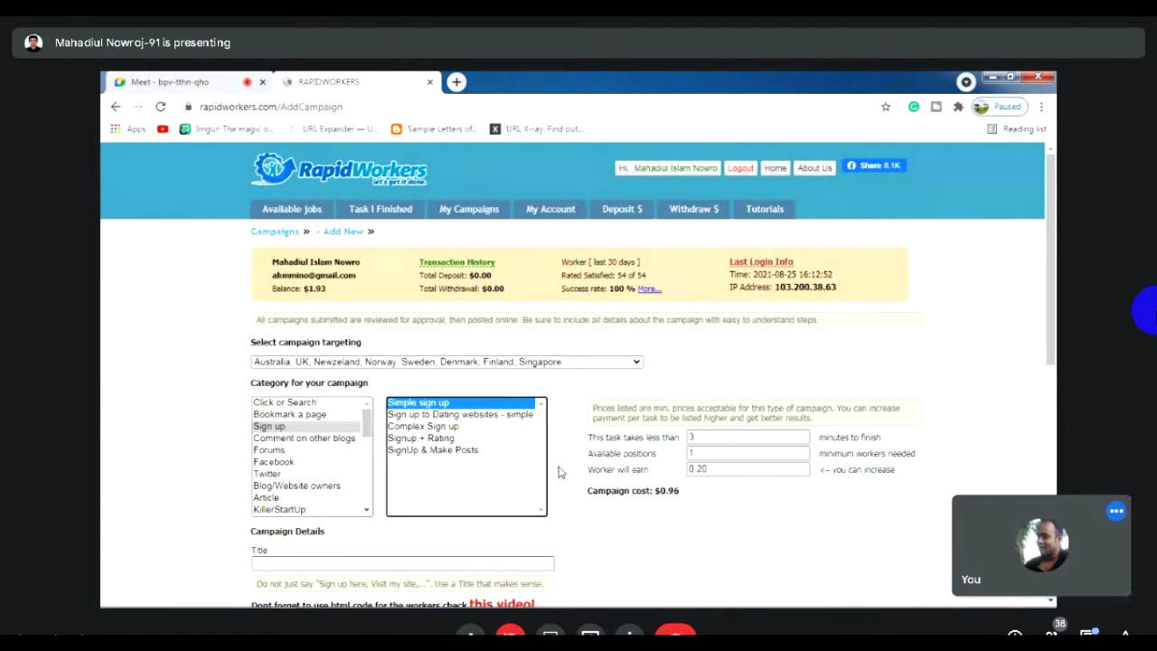
left_click(703, 437)
left_click(802, 440)
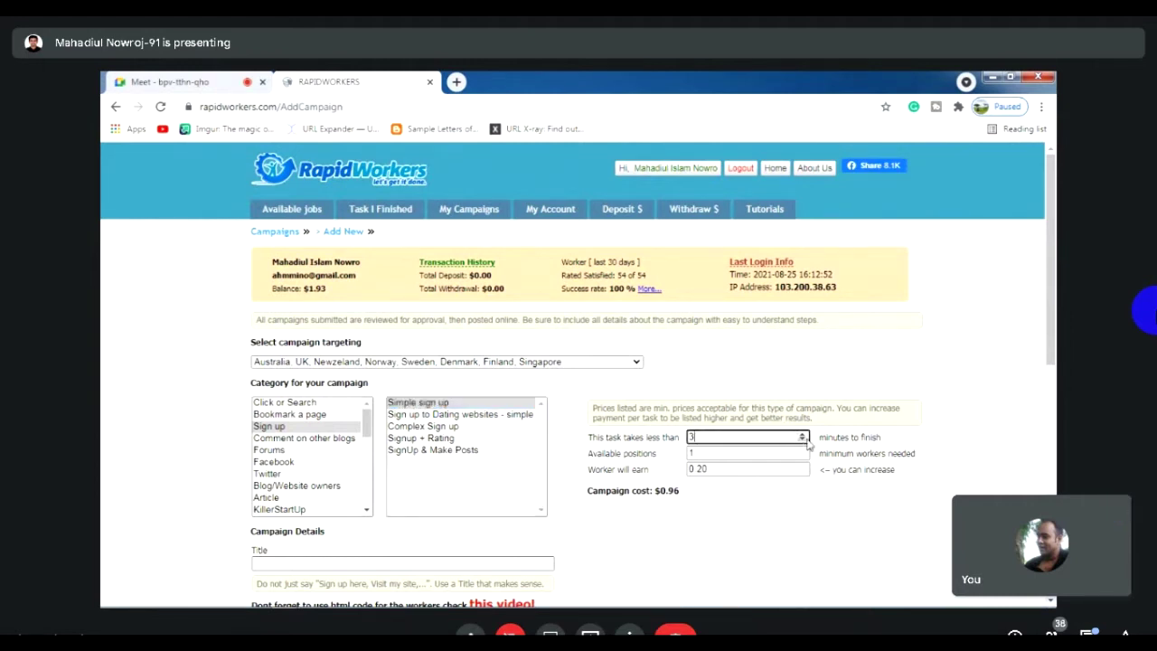
left_click(803, 434)
left_click(803, 434)
left_click(802, 434)
Raise the worker's earnings to 1.00 and compare the campaign cost with the account balance
left_click(723, 470)
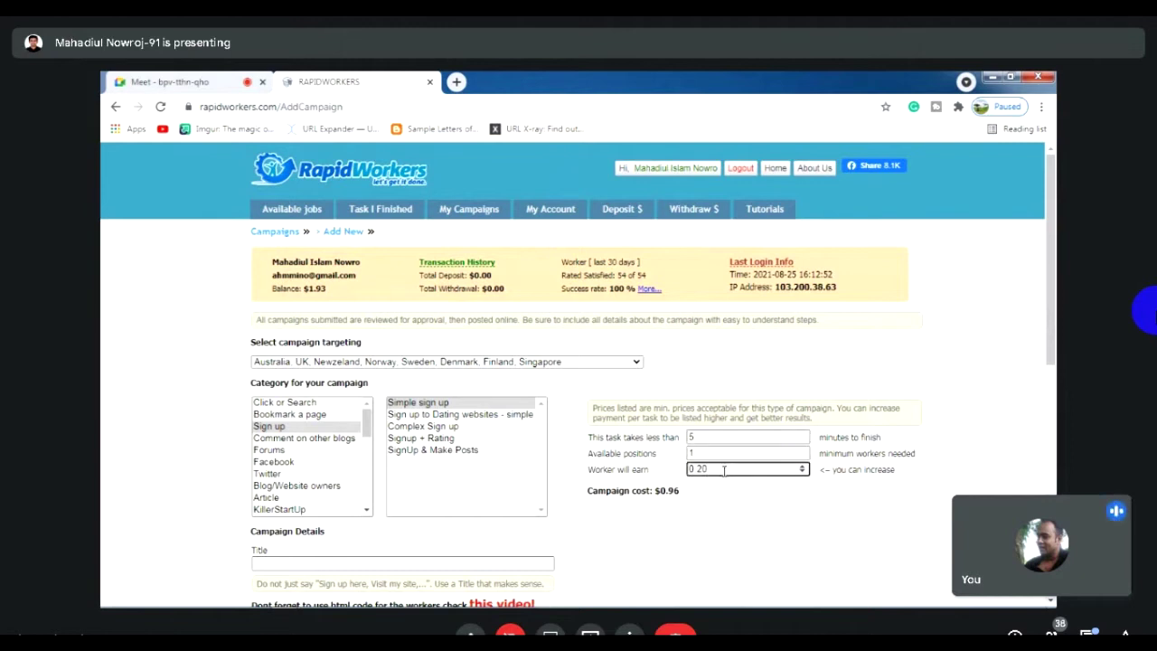
key("BackSpace")
key("BackSpace")
type("1.00")
left_click_drag(710, 468, 696, 468)
key("BackSpace")
left_click_drag(327, 289, 305, 287)
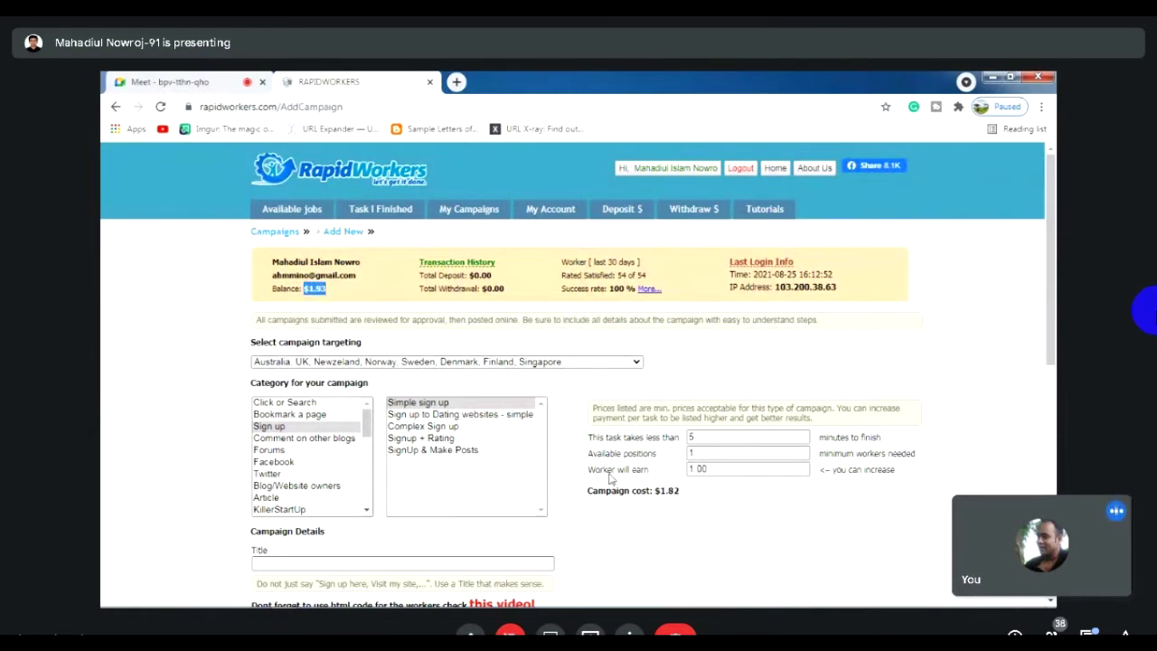
left_click(696, 553)
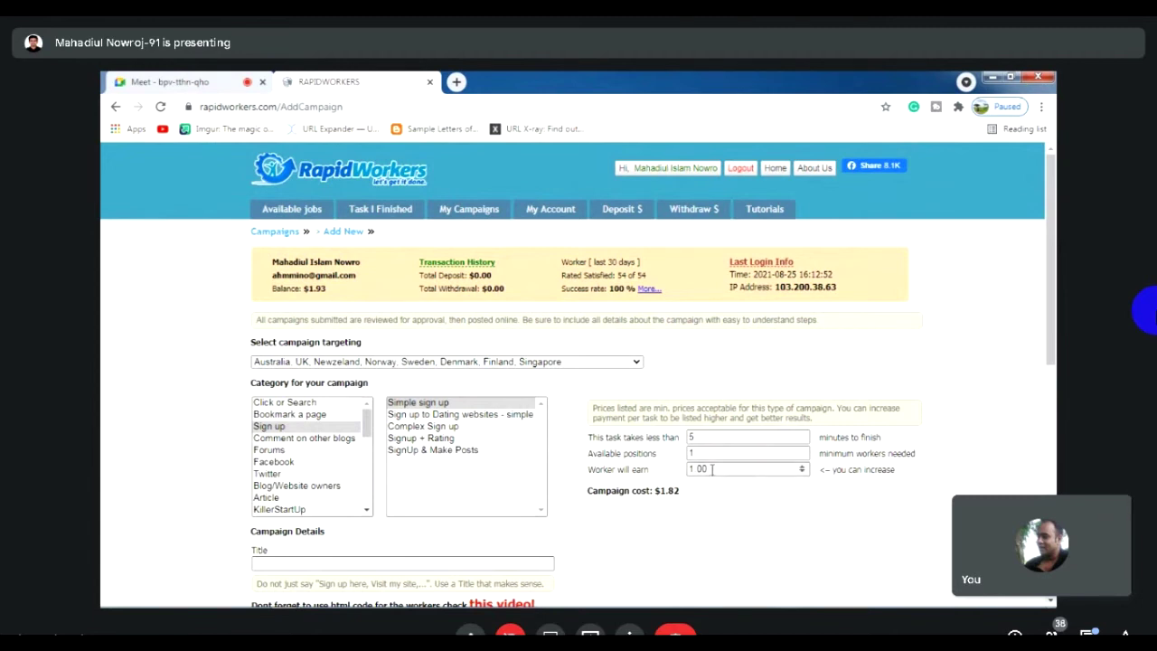
double_click(673, 490)
left_click(694, 522)
Look through the available country groups and switch the campaign targeting to International
left_click(600, 363)
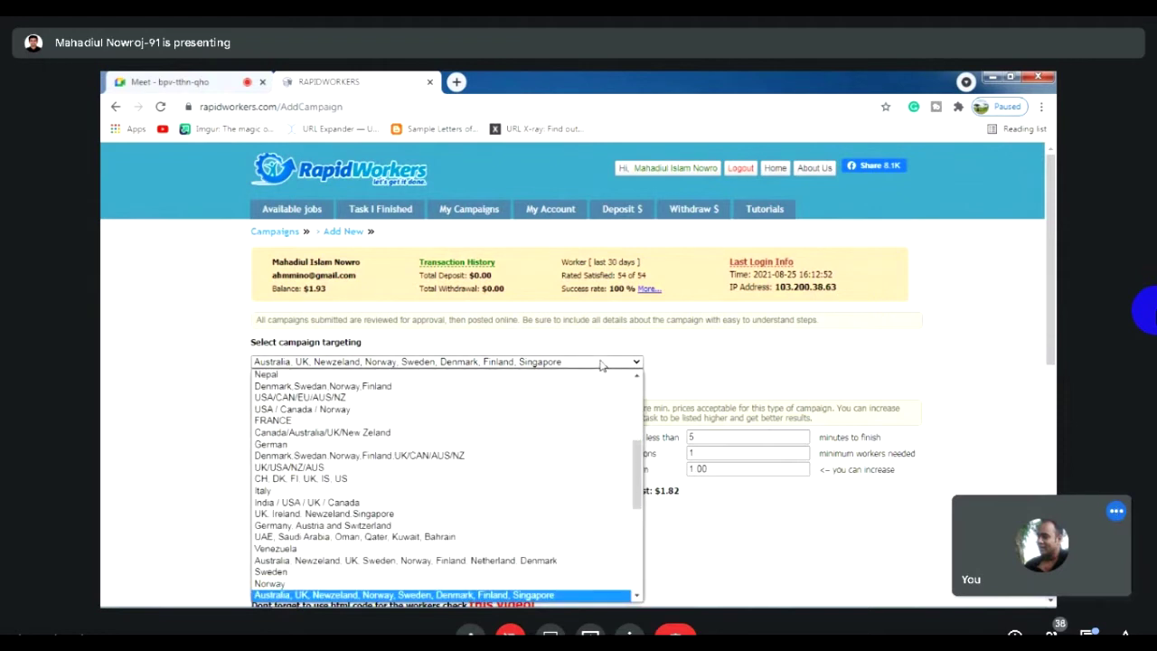
key("i")
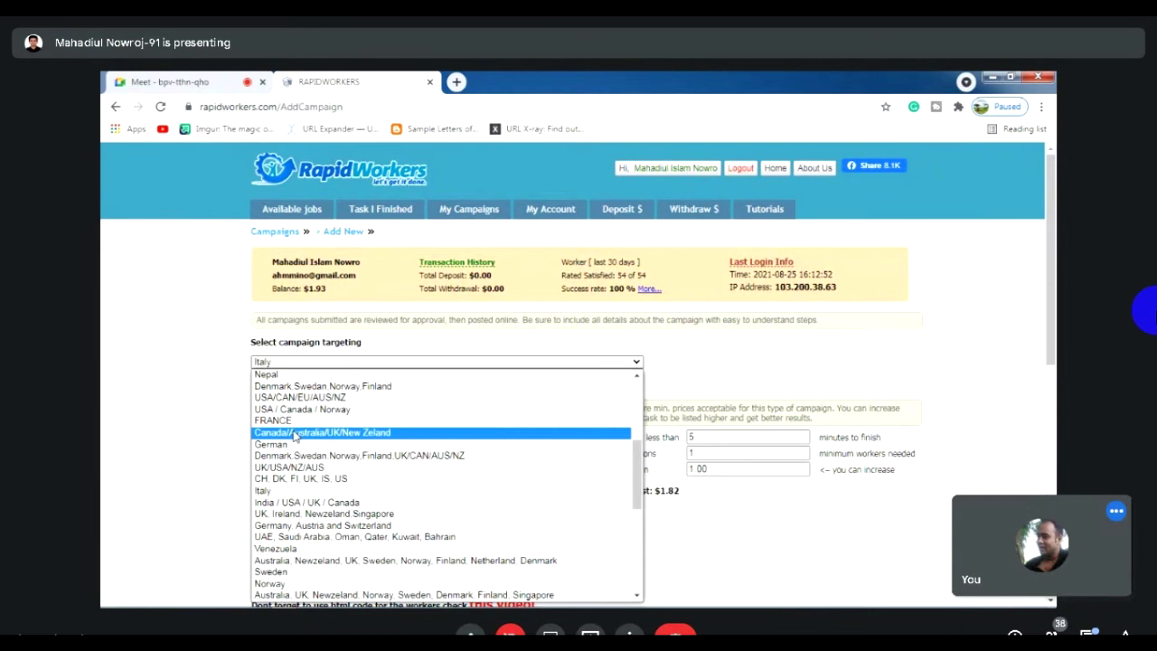
scroll(303, 446, "down", 3)
scroll(312, 493, "down", 3)
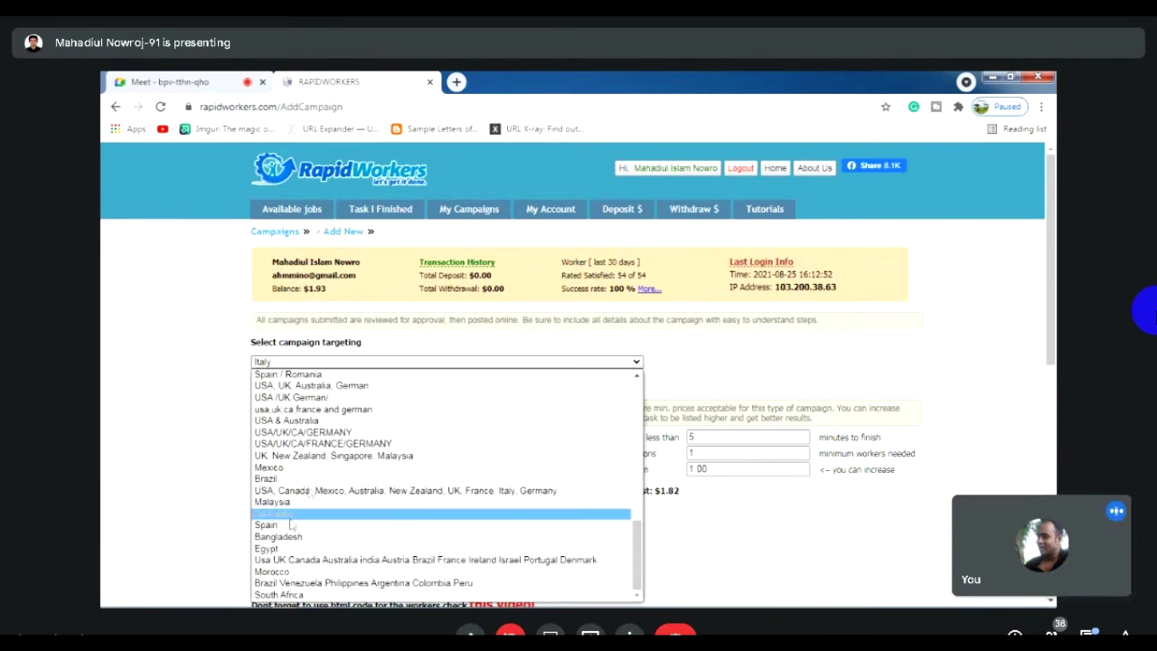
scroll(289, 506, "up", 15)
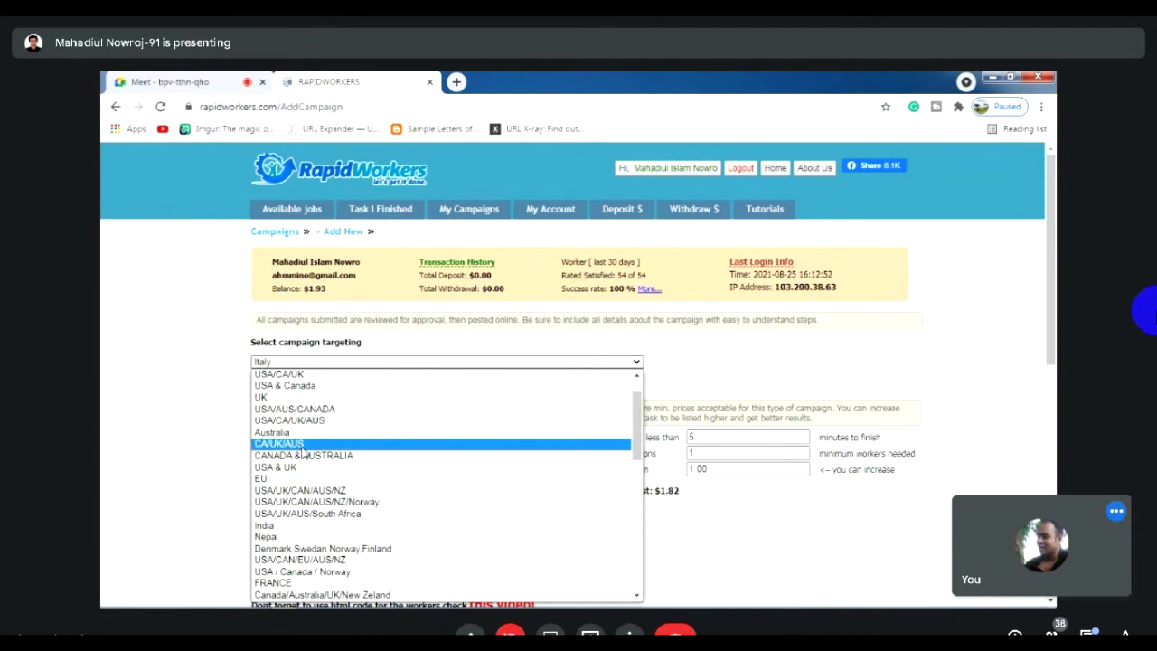
scroll(306, 446, "up", 1)
left_click(280, 386)
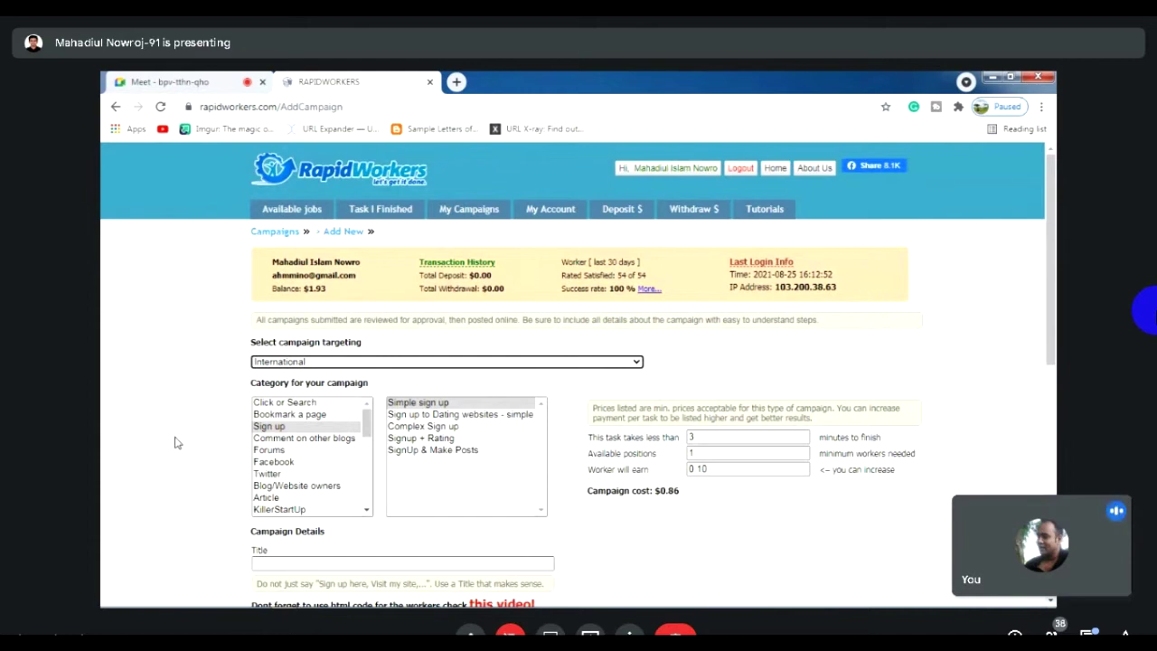
Set the worker's earnings to 1.00 for the International campaign
left_click(717, 469)
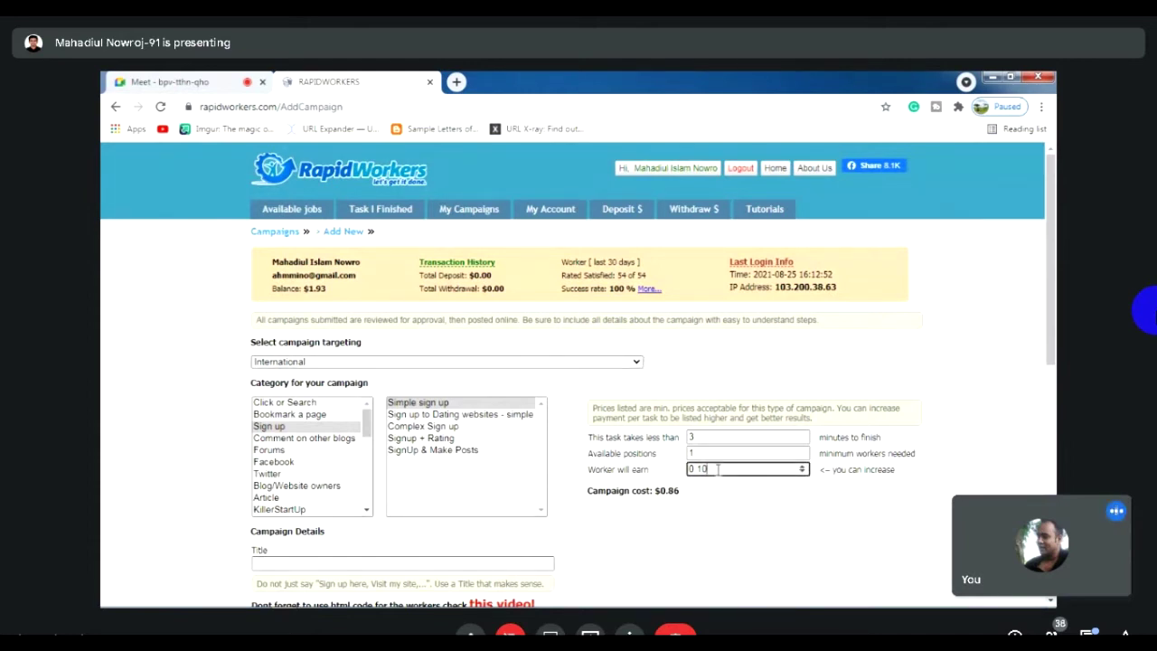
key("BackSpace")
key("BackSpace")
key("BackSpace")
key("BackSpace")
left_click(720, 550)
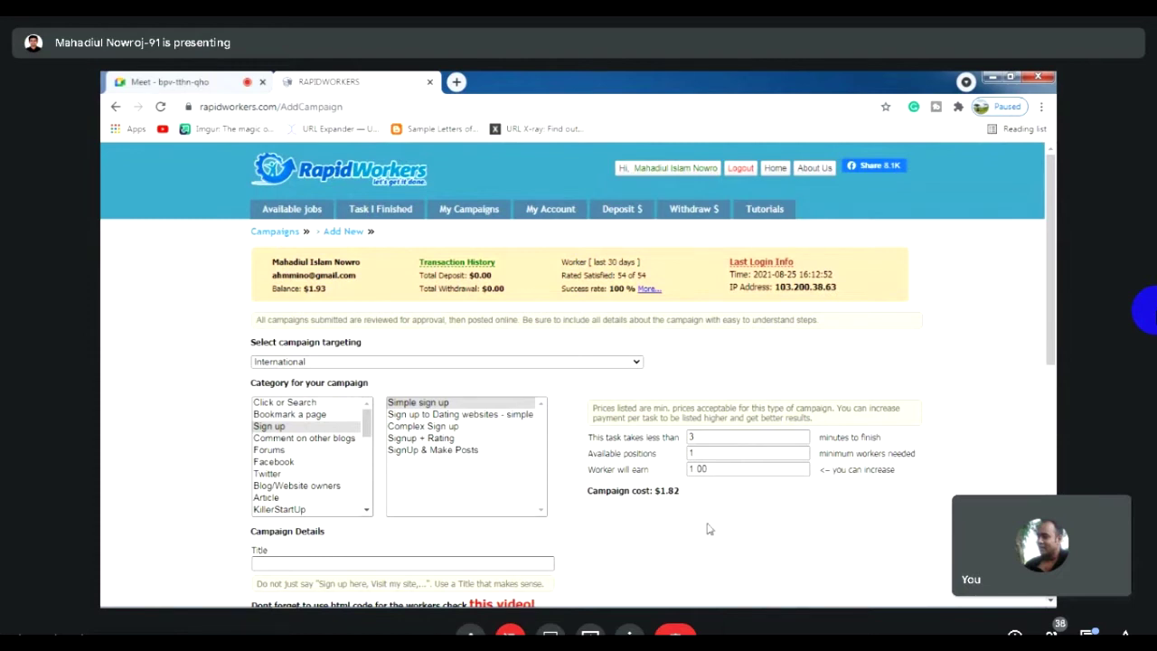
Return the campaign targeting to "Australia, UK, Newzeland, Norway, Sweden, Denmark, Finland, Singapore"
left_click(631, 364)
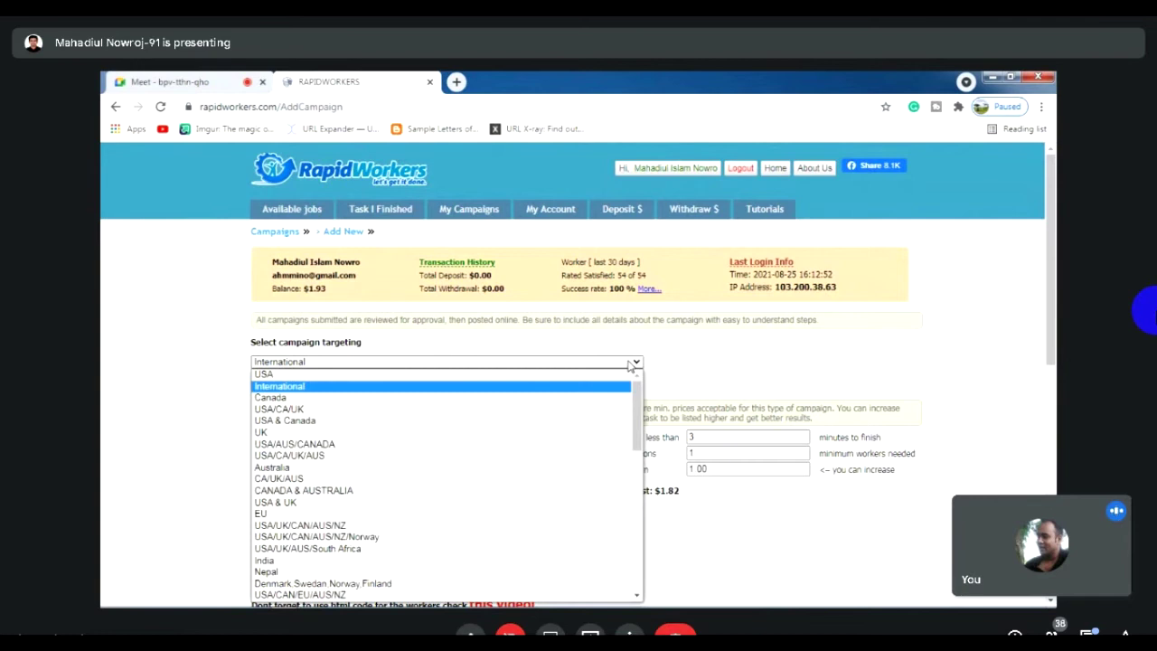
left_click(630, 364)
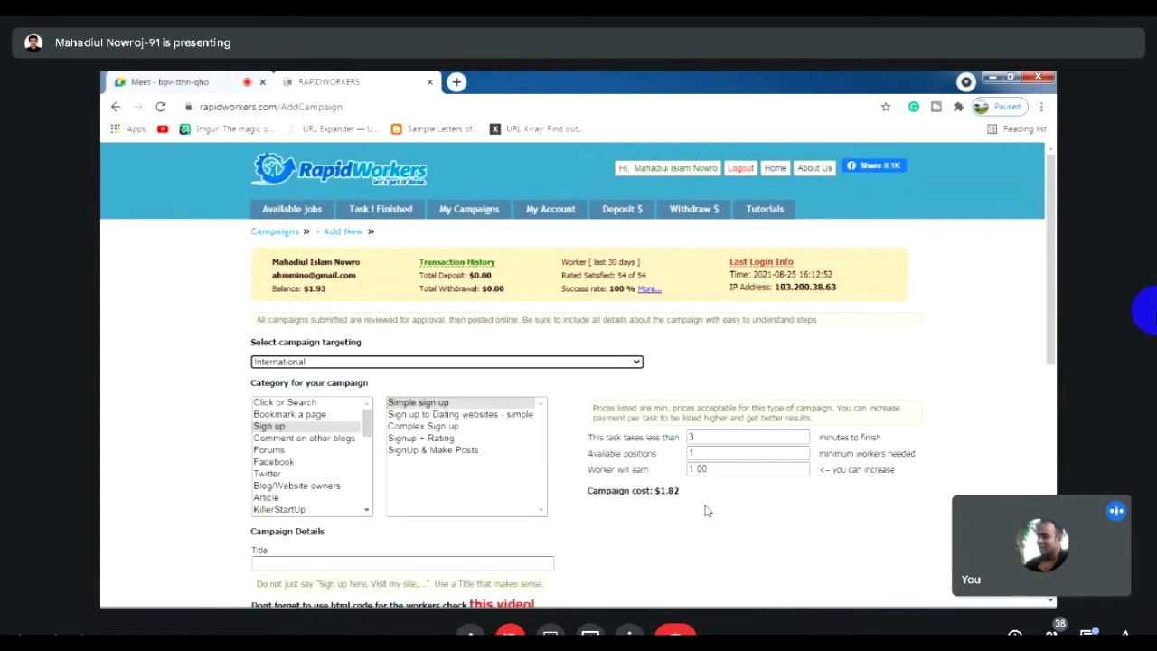
left_click(636, 364)
scroll(434, 474, "down", 10)
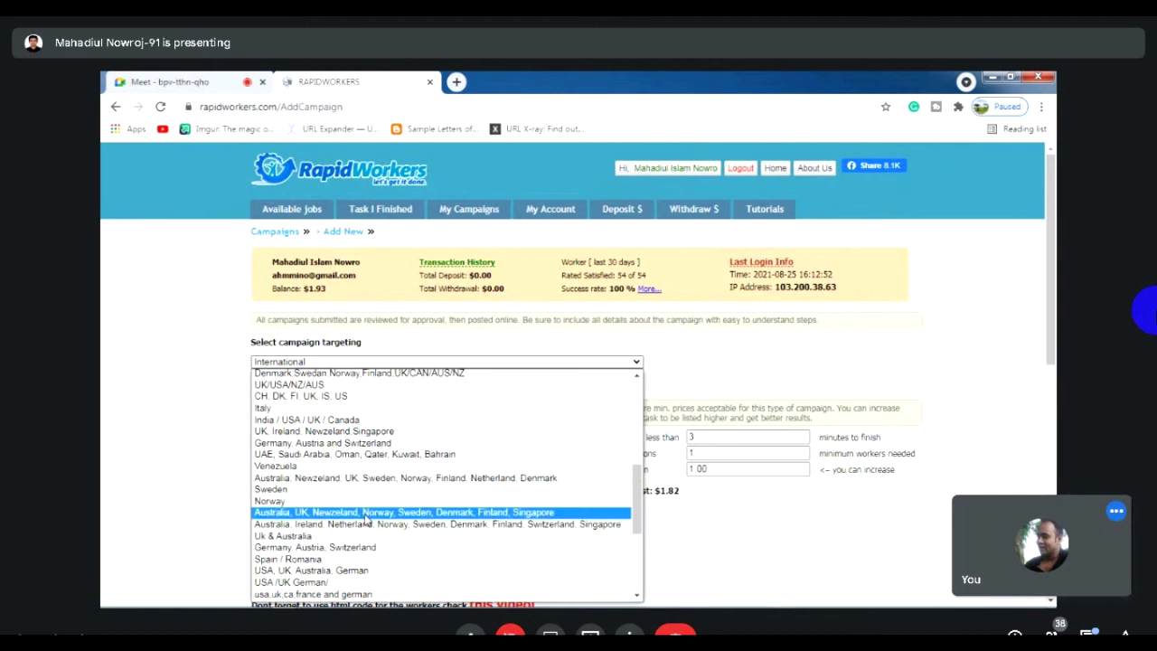
left_click(365, 513)
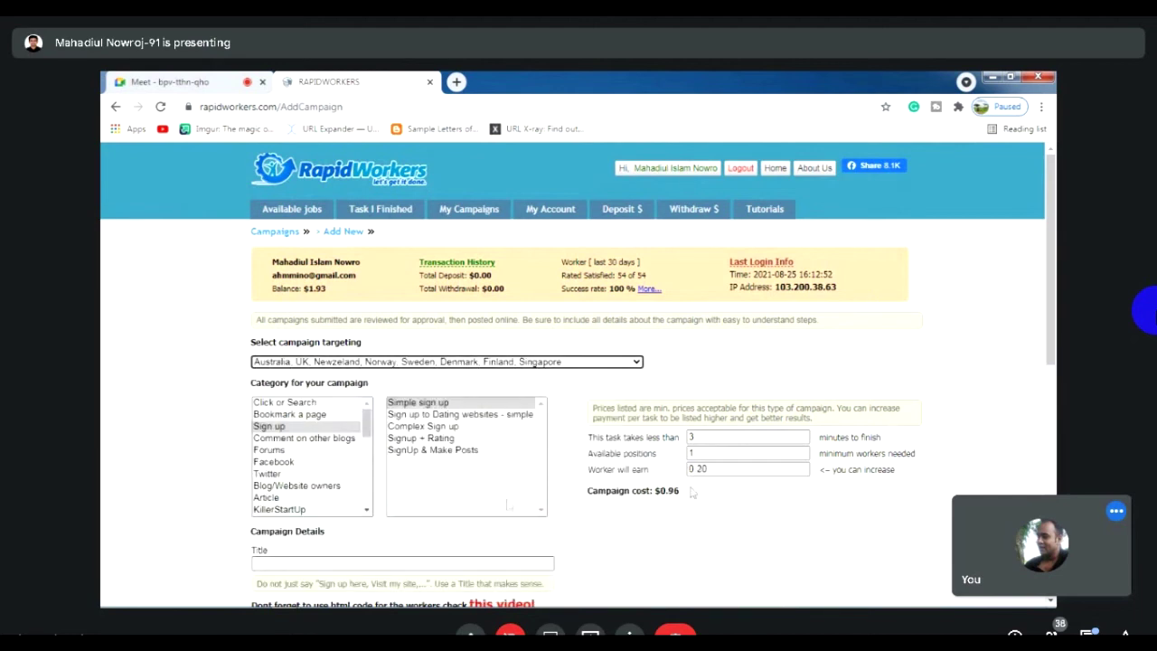
Set the worker's earnings to 1.00 again and the task time to 5 minutes
left_click(726, 467)
key("BackSpace")
key("BackSpace")
key("BackSpace")
key("BackSpace")
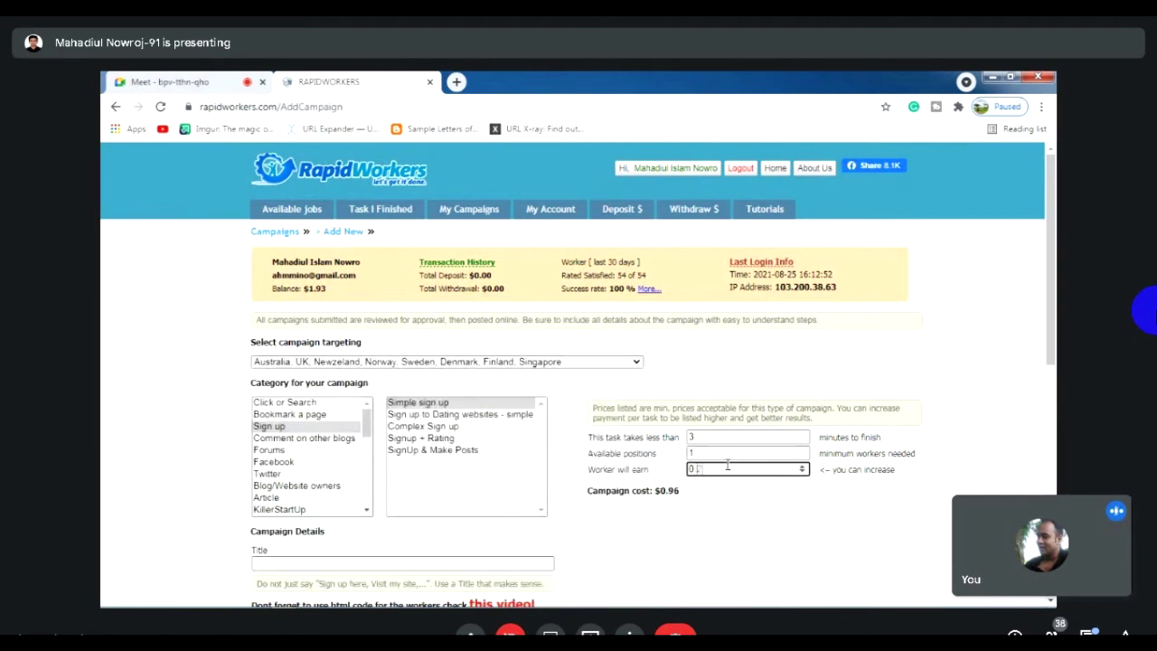
type("1.00")
left_click(720, 438)
left_click(801, 435)
left_click(802, 435)
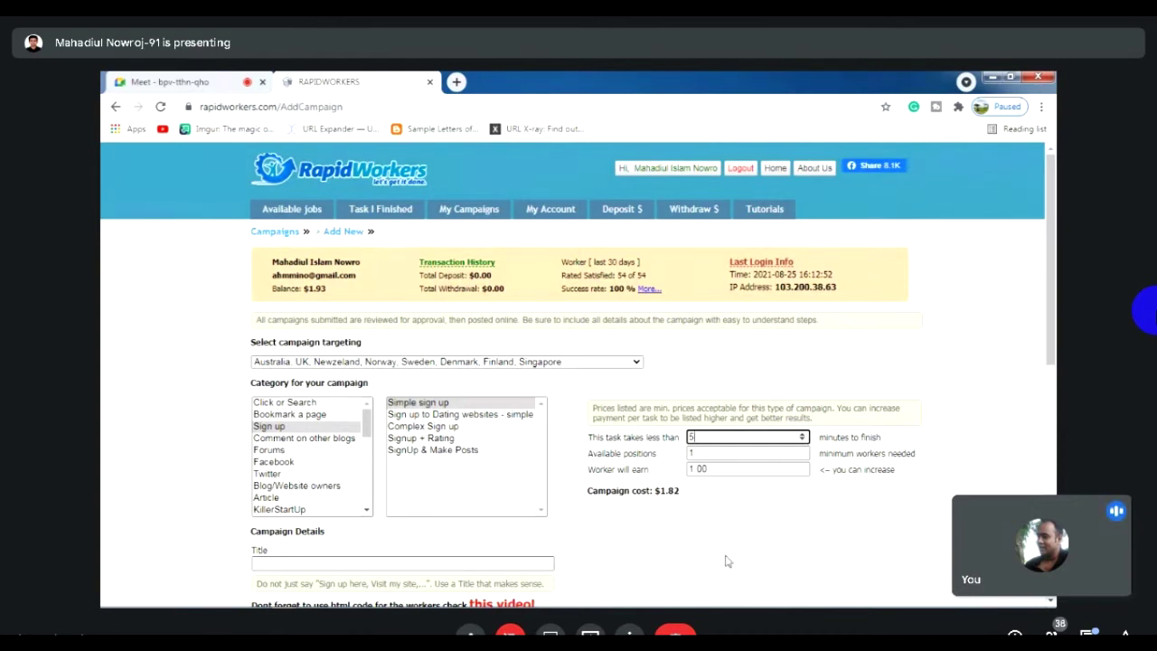
View the campaign's title and details fields, then switch to the Google Meet call and open its in-call messages
scroll(670, 556, "down", 1)
scroll(673, 546, "down", 1)
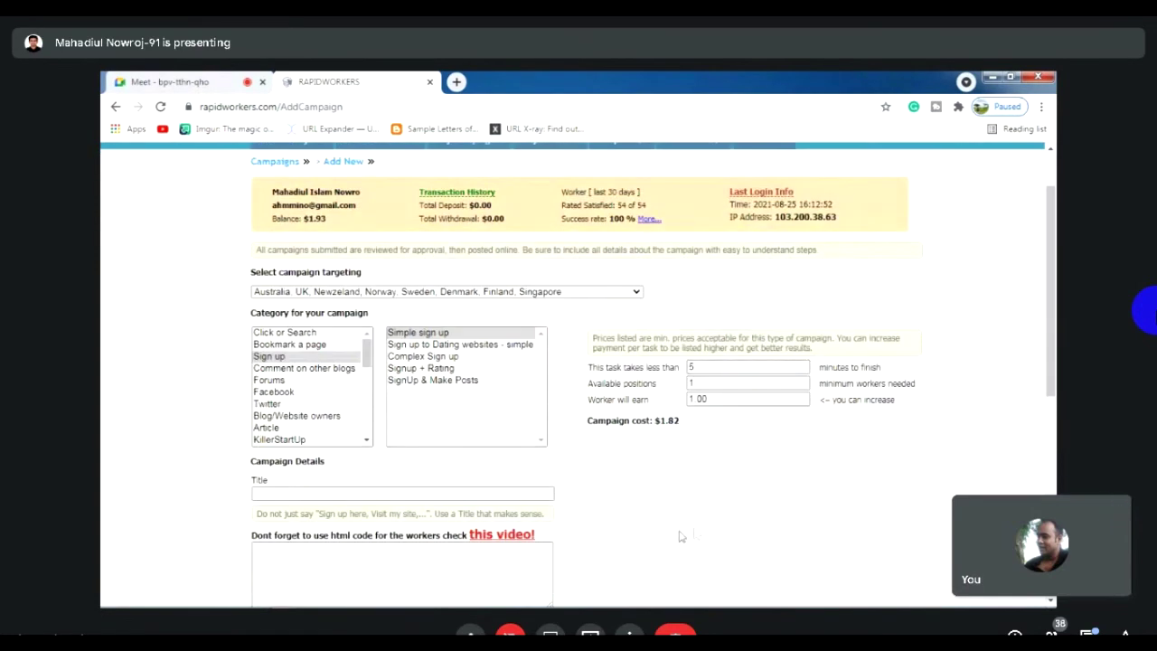
scroll(262, 555, "down", 1)
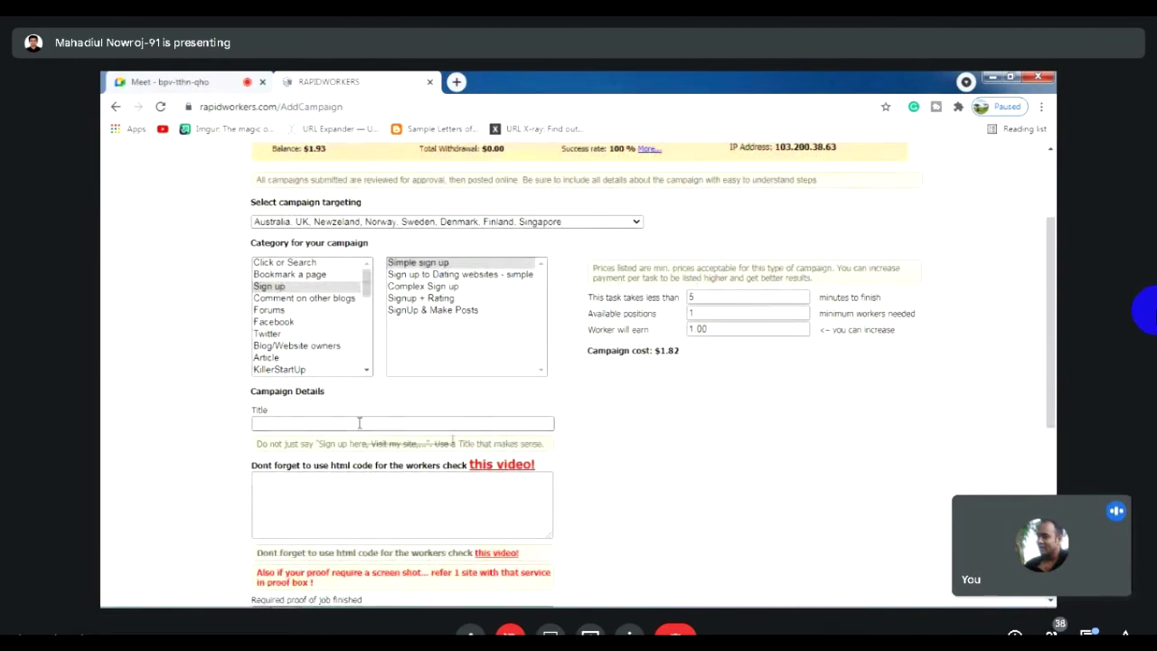
left_click(171, 81)
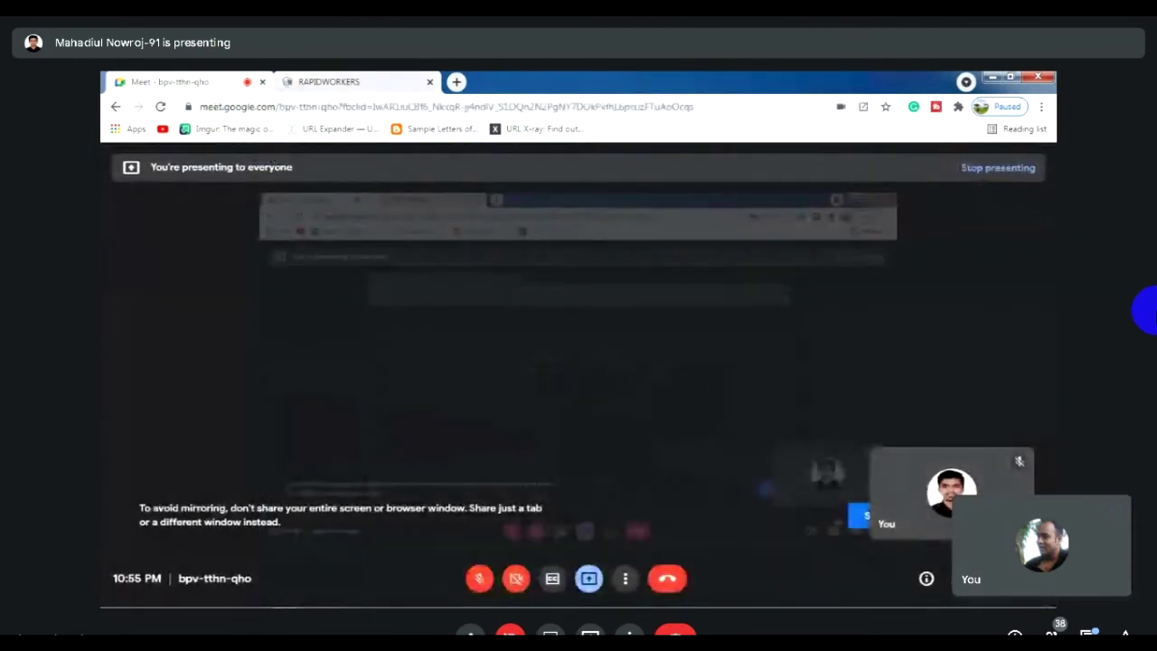
left_click(1006, 578)
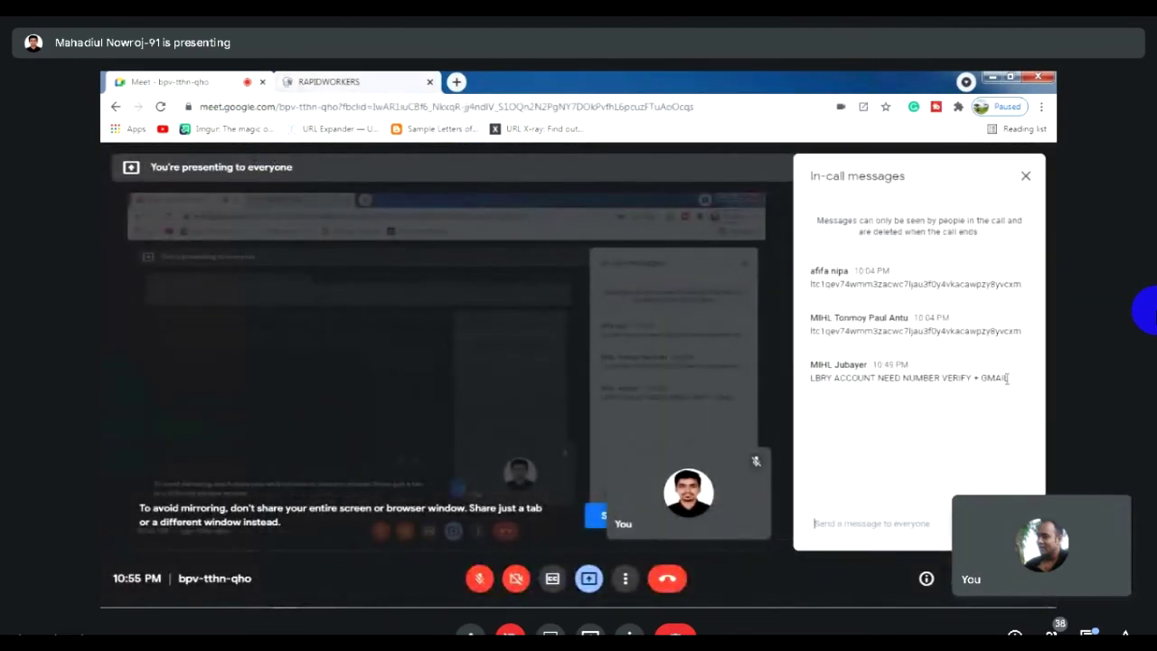
Copy "LBRY ACCOUNT NEED NUMBER VERIFY + GMAIL" from the call's messages and paste it as the RapidWorkers campaign title
left_click_drag(1008, 377, 809, 380)
key("super+c")
right_click(826, 385)
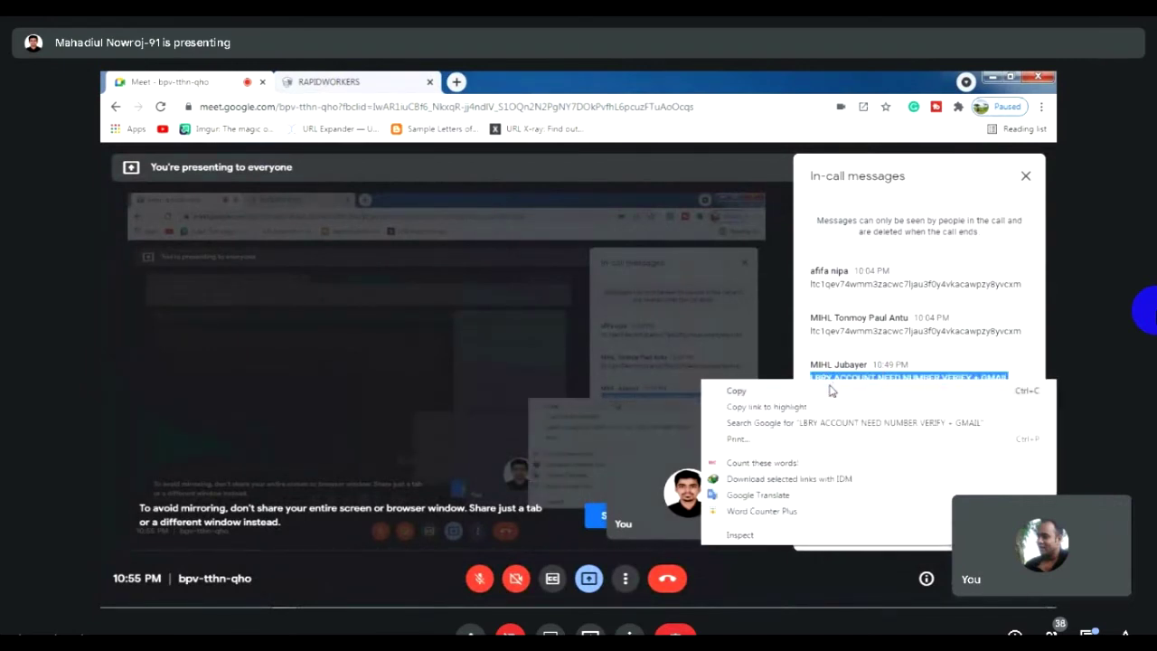
left_click(735, 390)
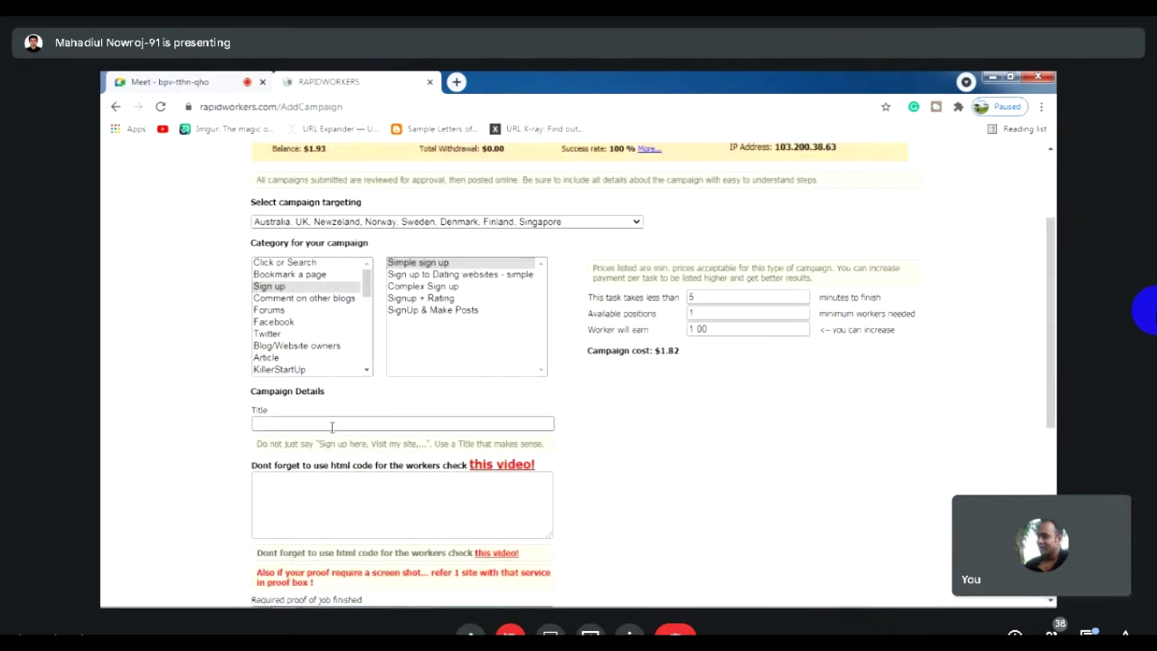
right_click(332, 427)
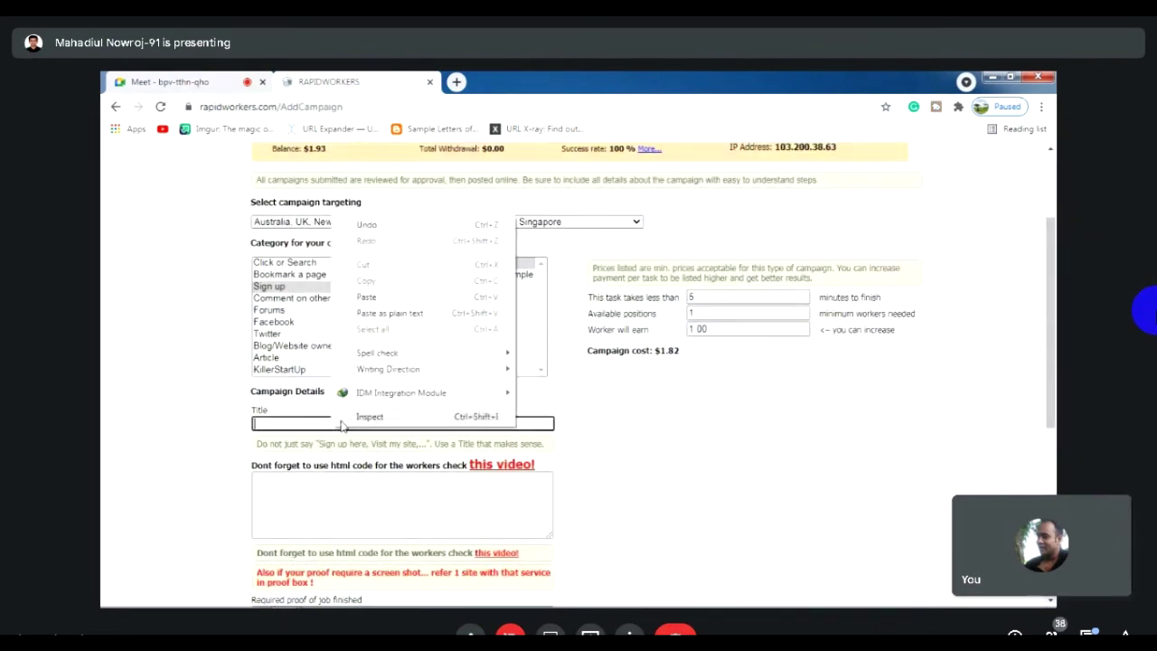
left_click(365, 298)
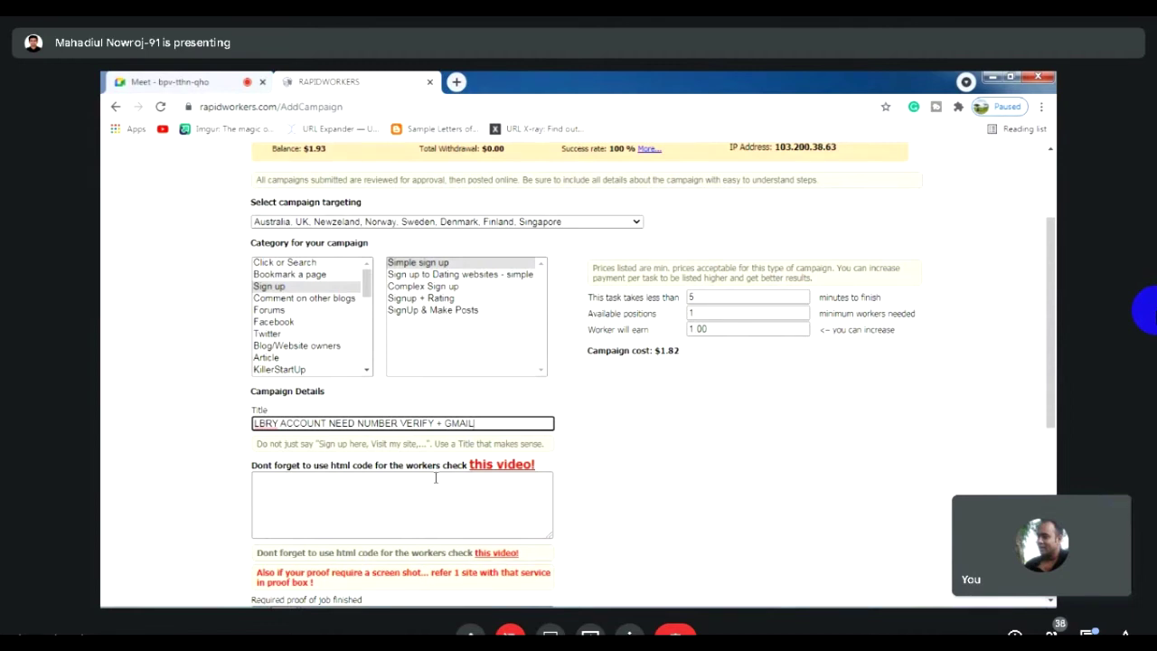
Capture the whole campaign form with Lightshot, save it to the Desktop as Screenshot_1 in PNG format, and dismiss the notification
key("super+shift+s")
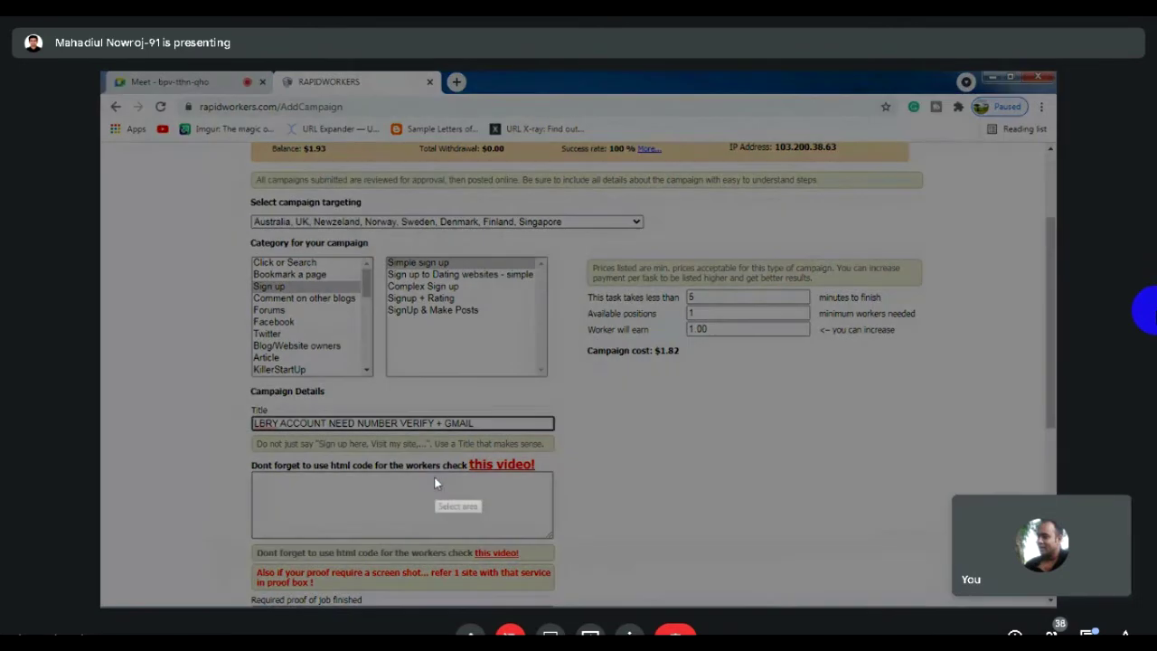
left_click_drag(100, 88, 1053, 604)
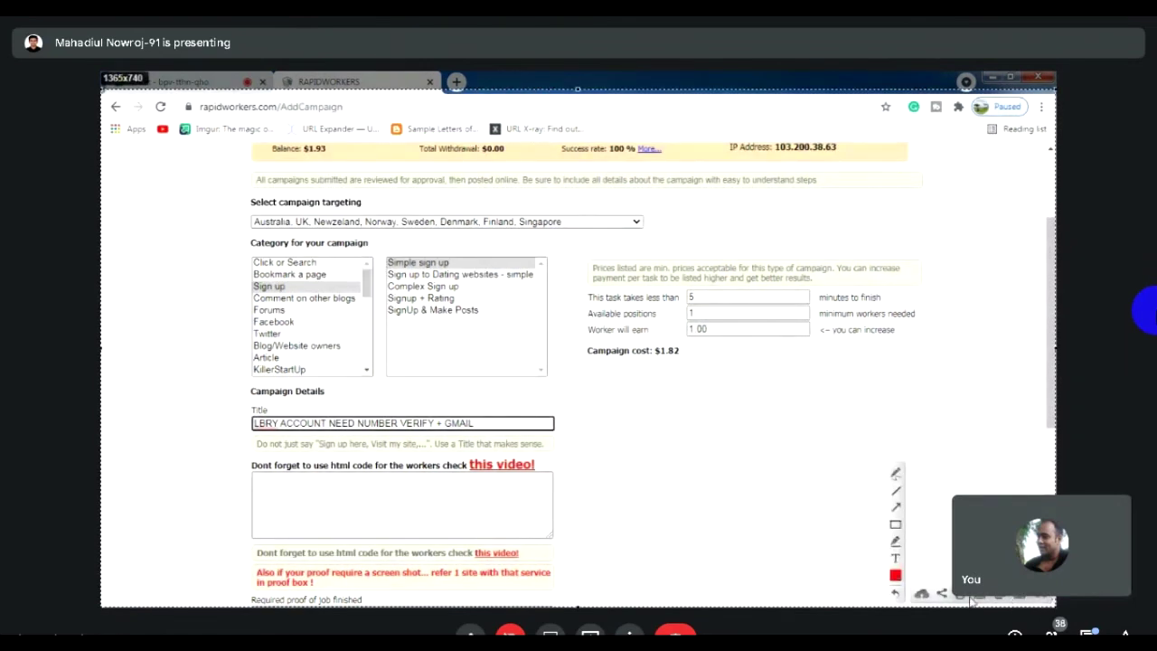
key("ctrl+s")
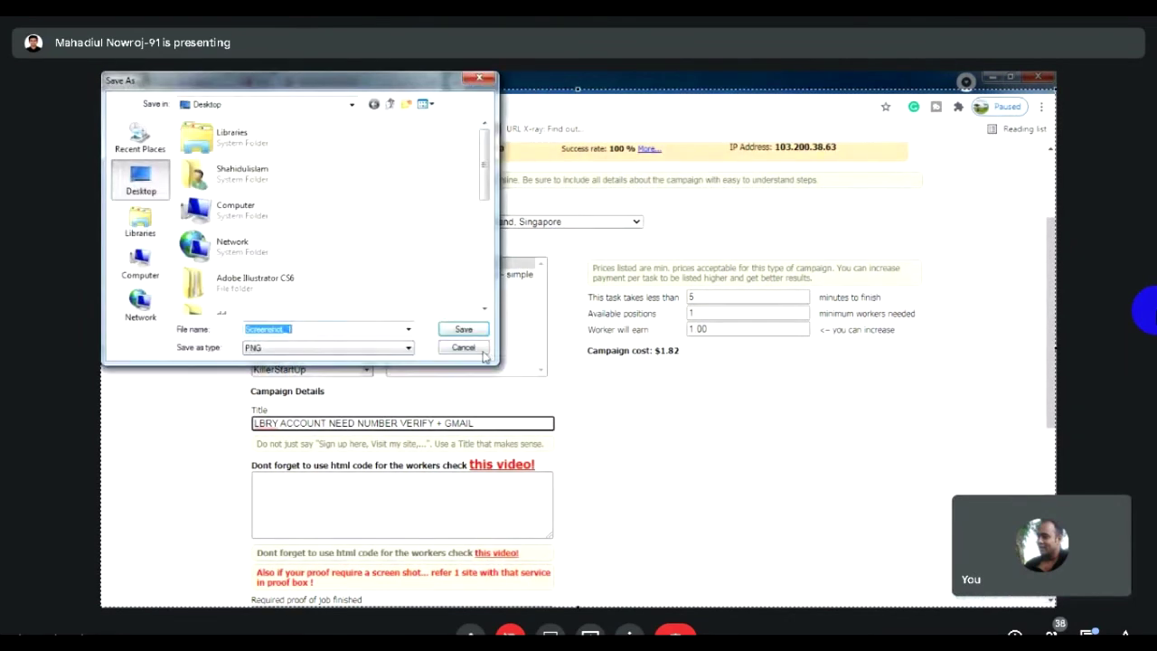
left_click(461, 328)
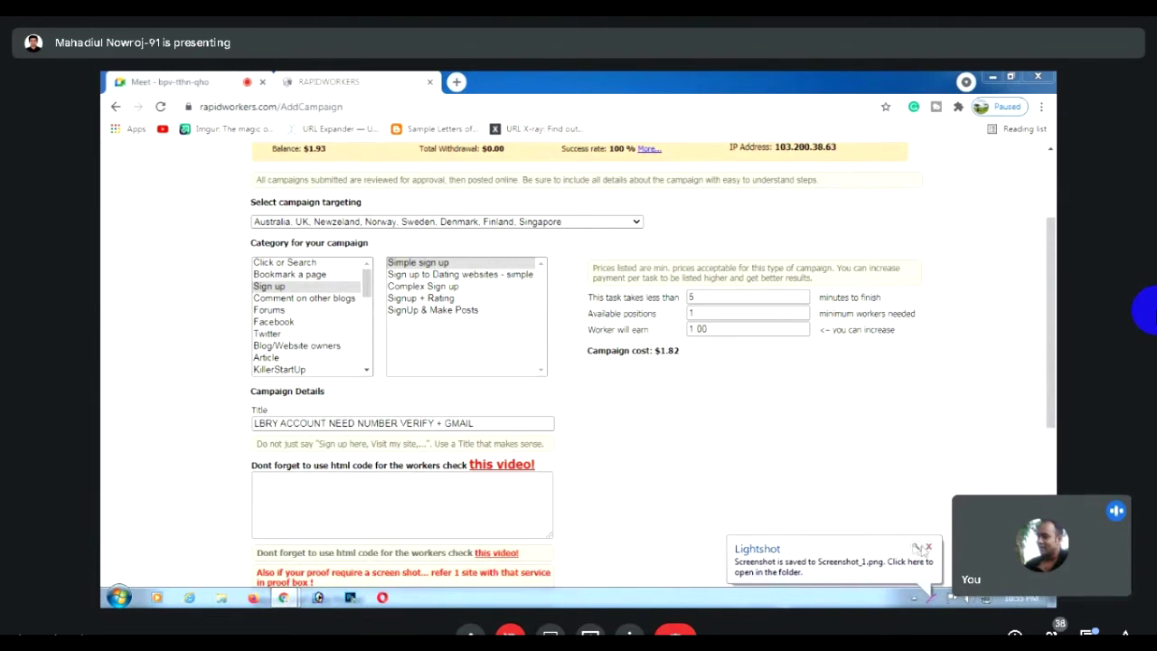
left_click(929, 547)
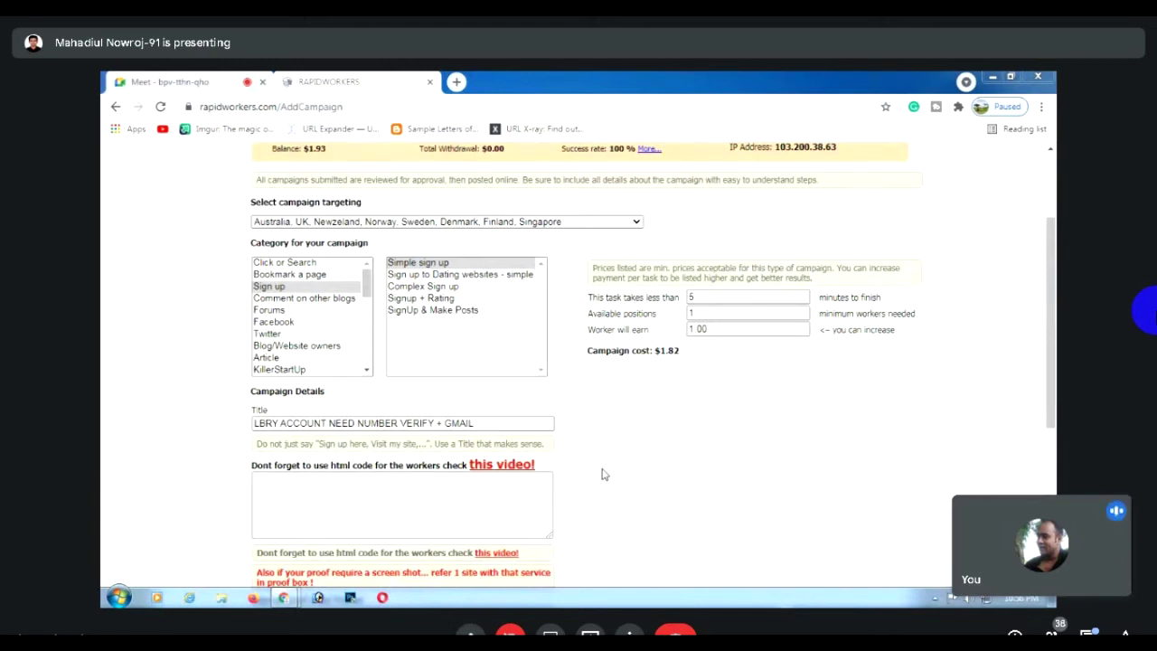
Copy the numbered Gmail and LBRY account instructions from the Google Meet messages into the RapidWorkers campaign's details box
key("ctrl+1")
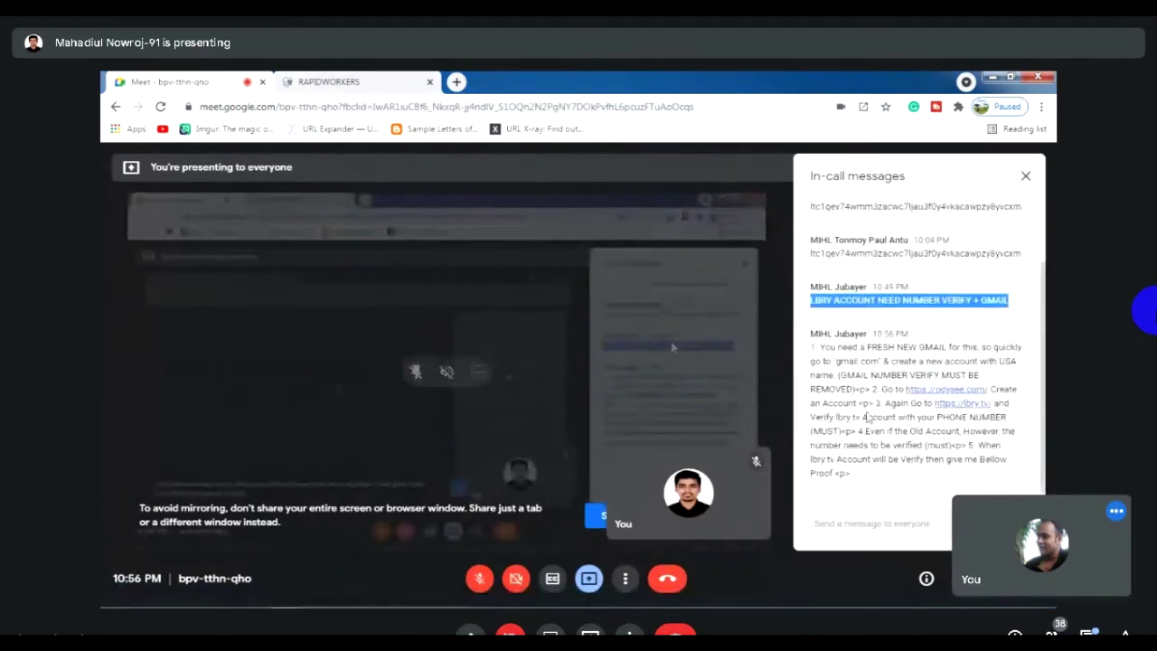
left_click_drag(866, 481, 811, 346)
right_click(827, 362)
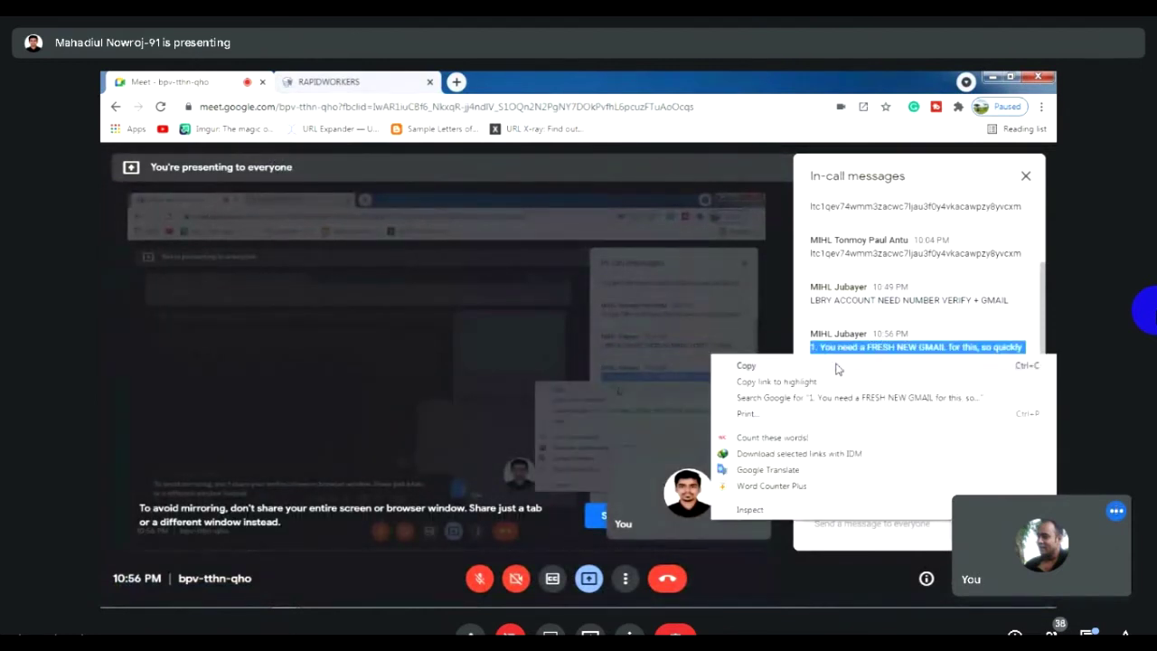
left_click(750, 364)
key("ctrl+2")
left_click(378, 495)
right_click(377, 495)
left_click(412, 372)
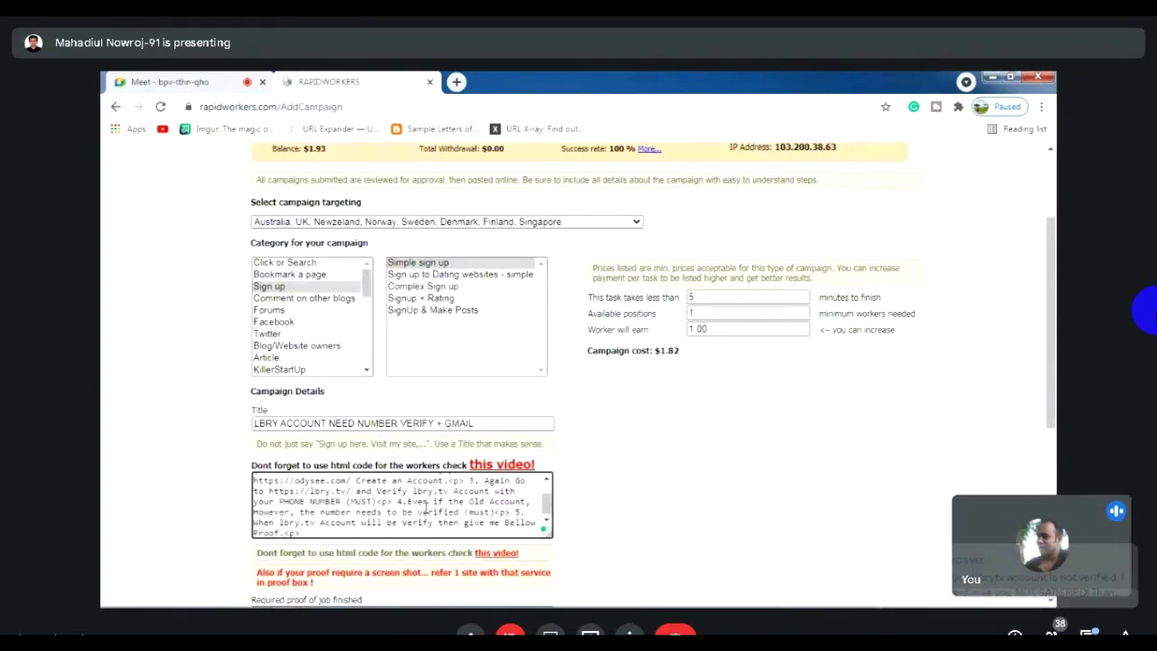
Copy the "REMEMBER" note about unverified lbry.tv accounts from the Google Meet messages and add it on a new line below the campaign instructions
key("ctrl+1")
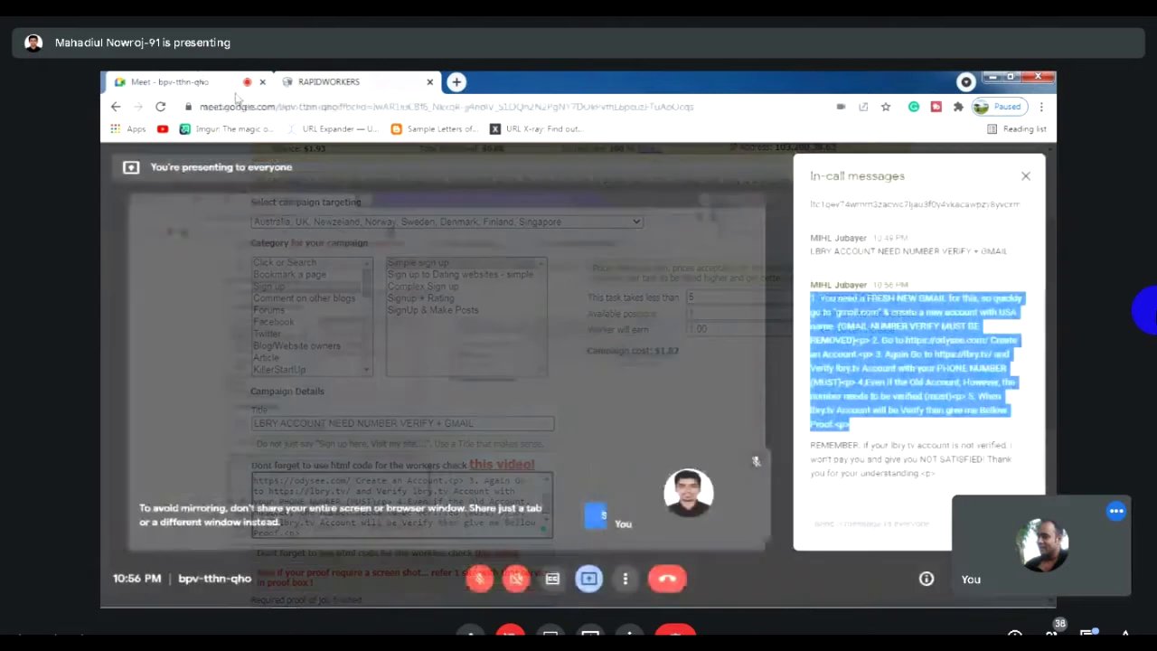
left_click_drag(934, 493, 810, 444)
right_click(811, 445)
left_click(732, 291)
key("ctrl+2")
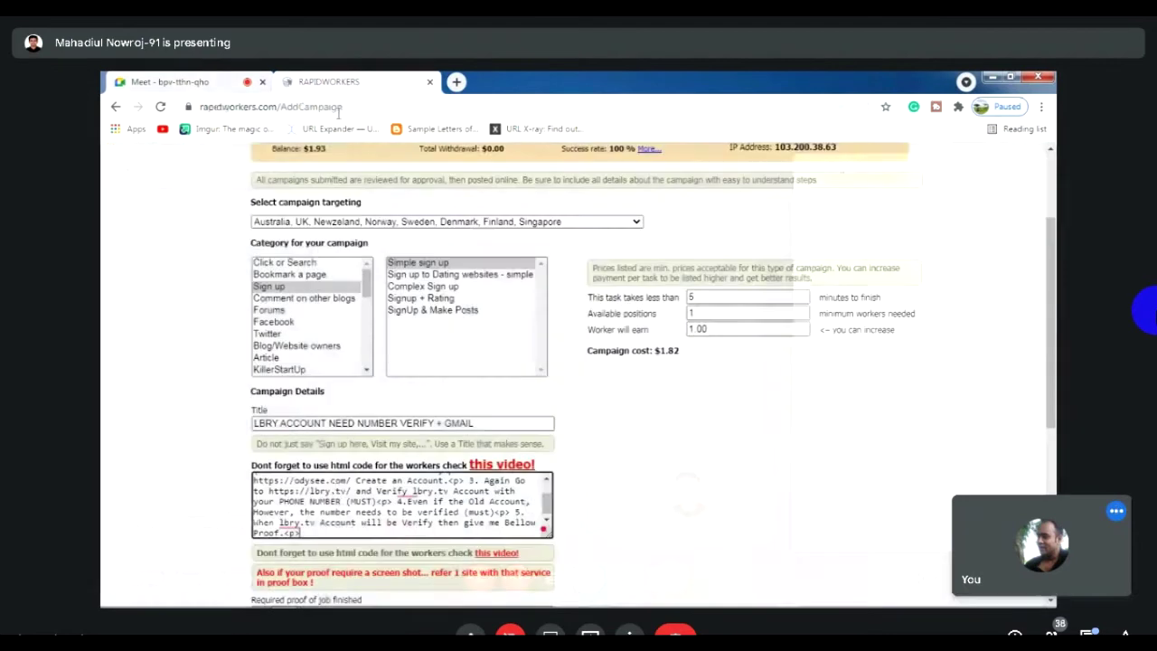
left_click(316, 532)
key("Return")
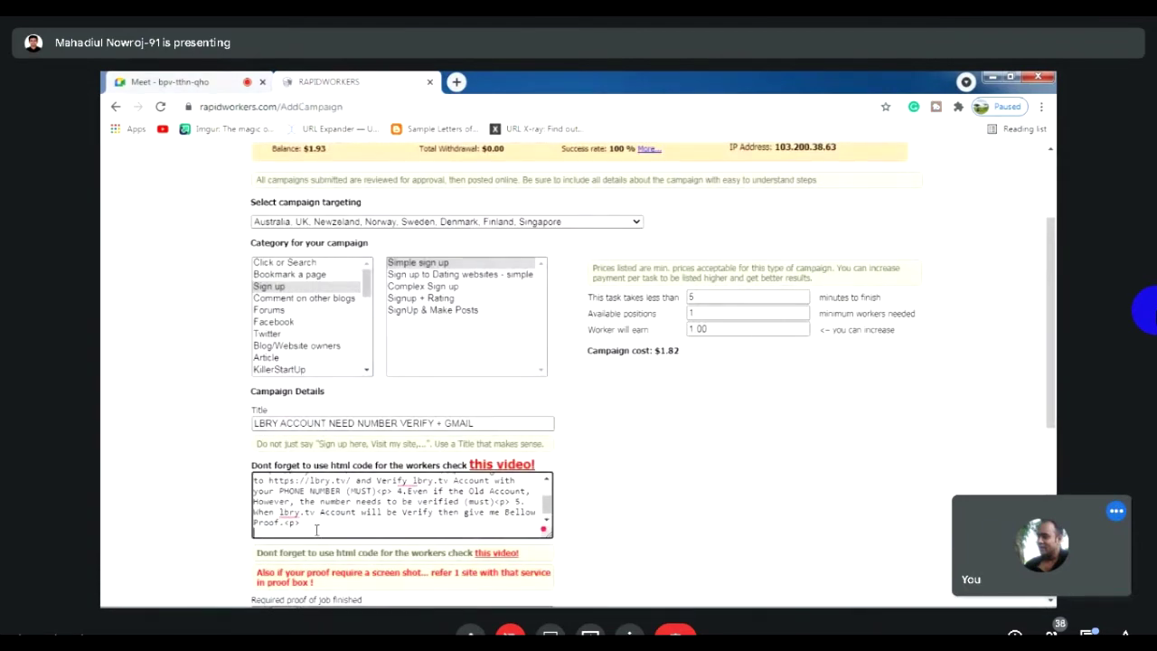
key("ctrl+v")
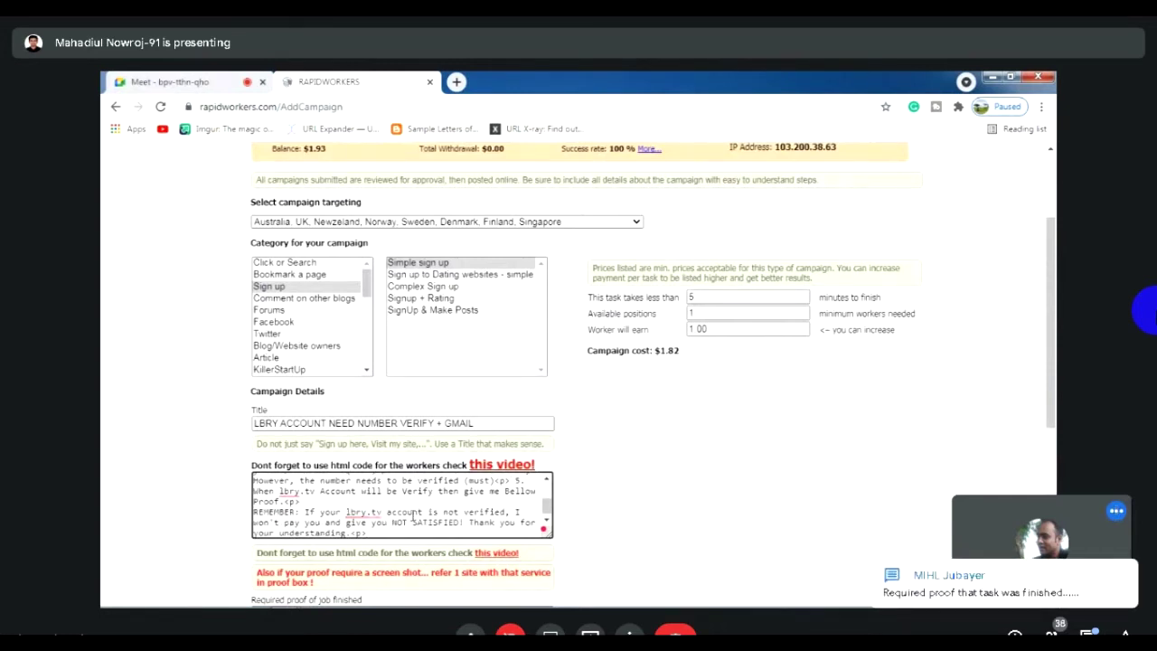
View the campaign's required proof field, then switch to Google Meet and examine the required-proof messages
scroll(413, 513, "down", 1)
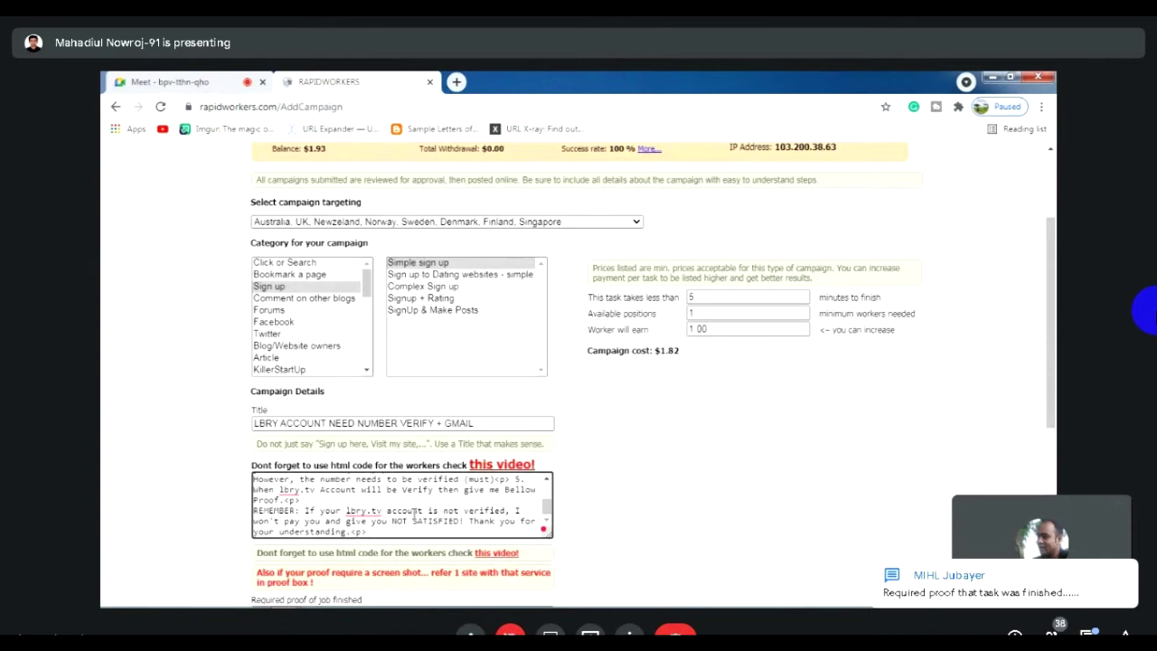
scroll(413, 513, "down", 1)
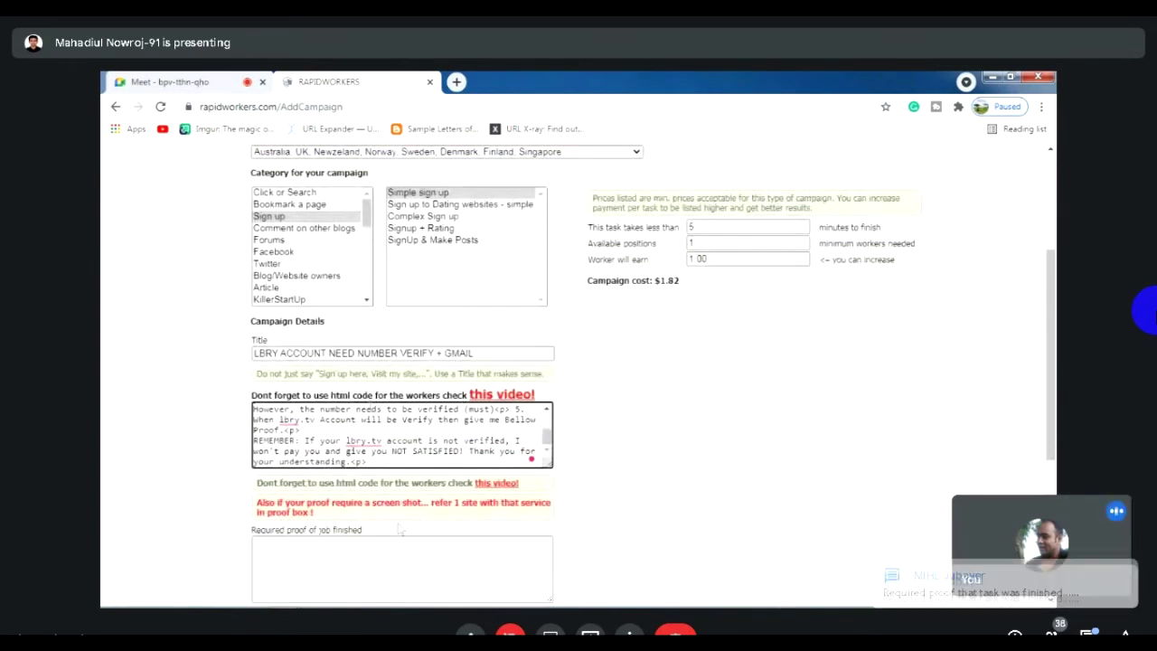
left_click(226, 80)
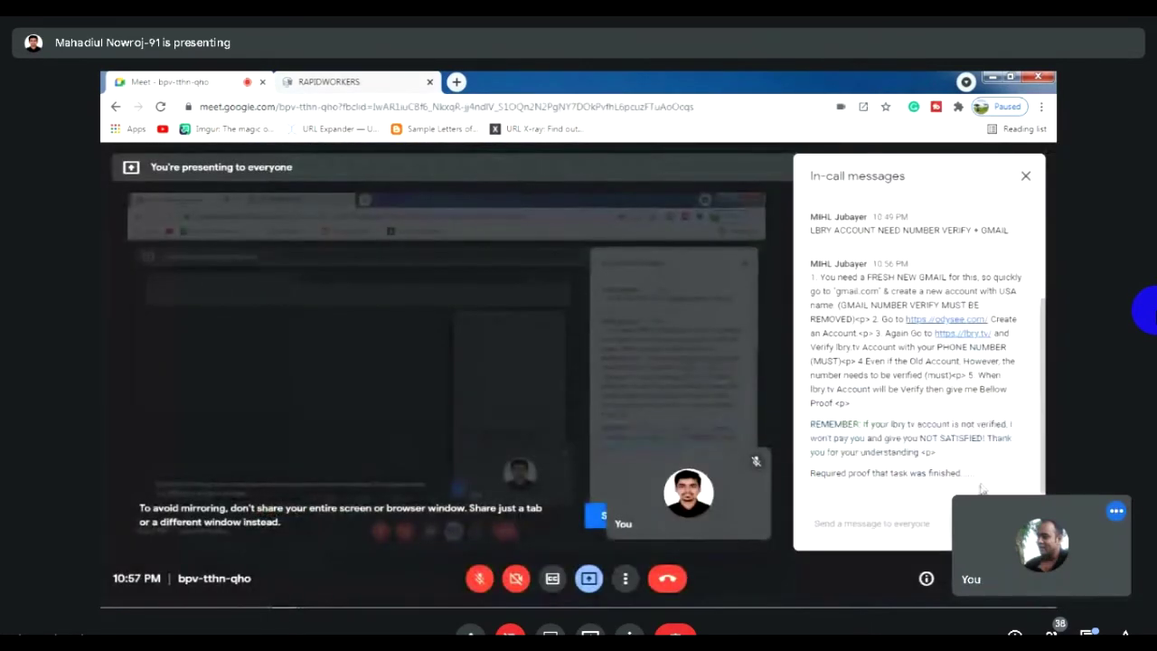
left_click_drag(971, 473, 810, 472)
left_click(831, 497)
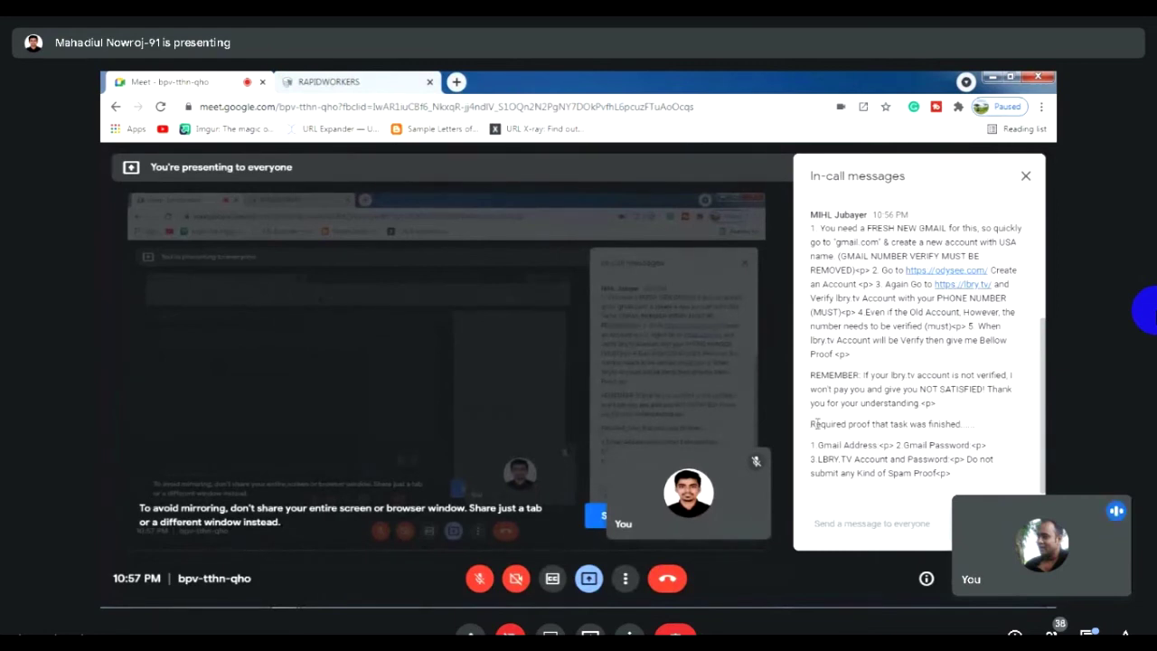
left_click_drag(816, 424, 811, 228)
left_click_drag(918, 424, 826, 424)
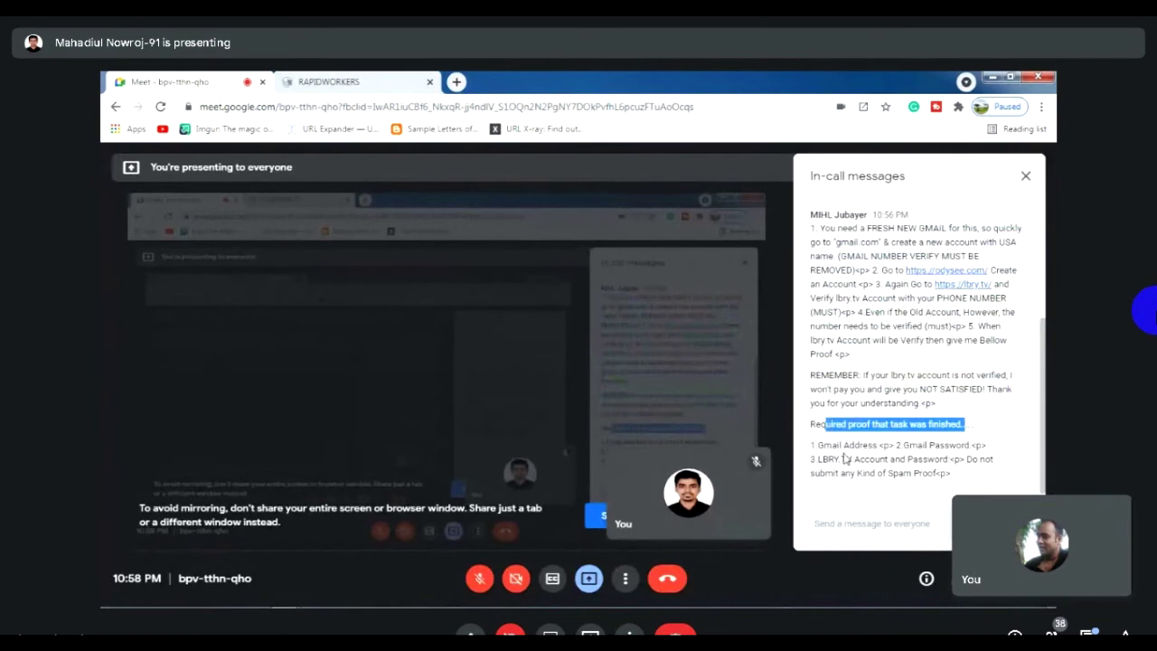
left_click(870, 484)
left_click_drag(812, 445, 812, 226)
left_click(859, 472)
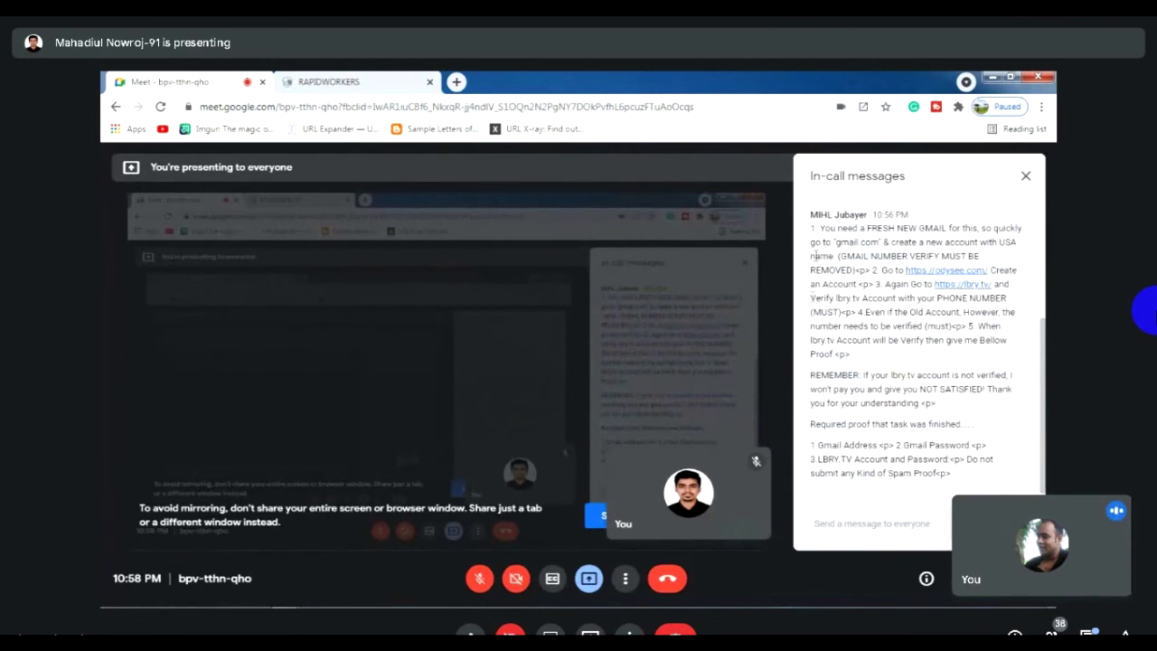
Try copying the instructions, reminder and proof requirements from the call's messages into the RapidWorkers required proof box, then clear that box
left_click_drag(813, 230, 950, 475)
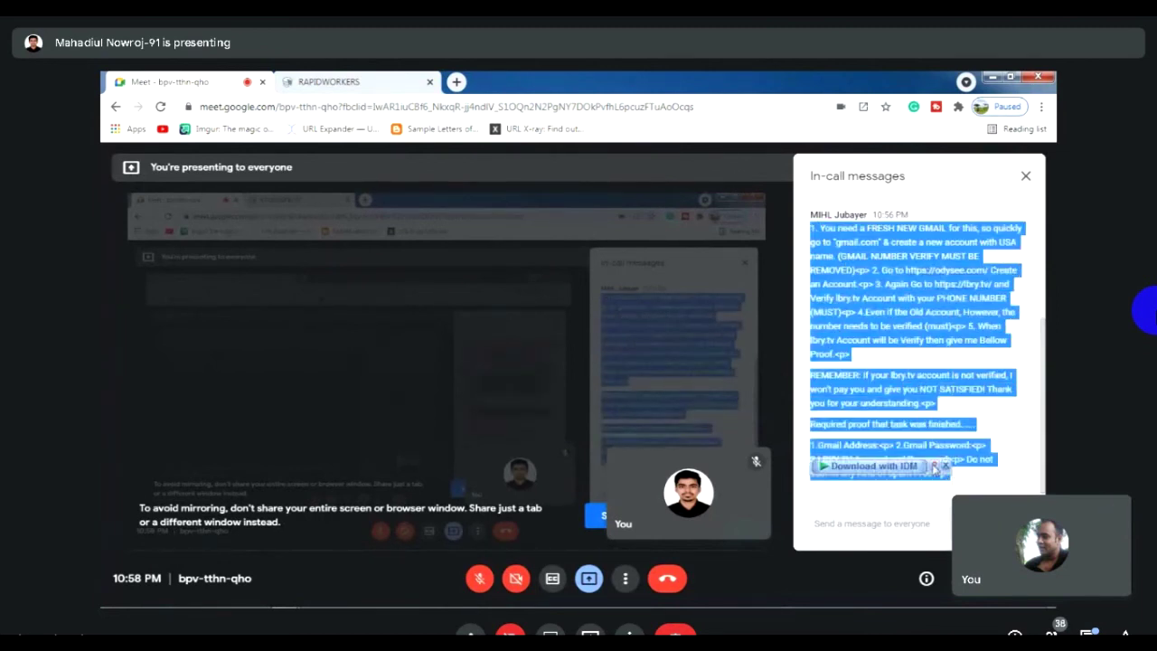
right_click(866, 407)
left_click(748, 417)
left_click(365, 80)
scroll(320, 422, "down", 3)
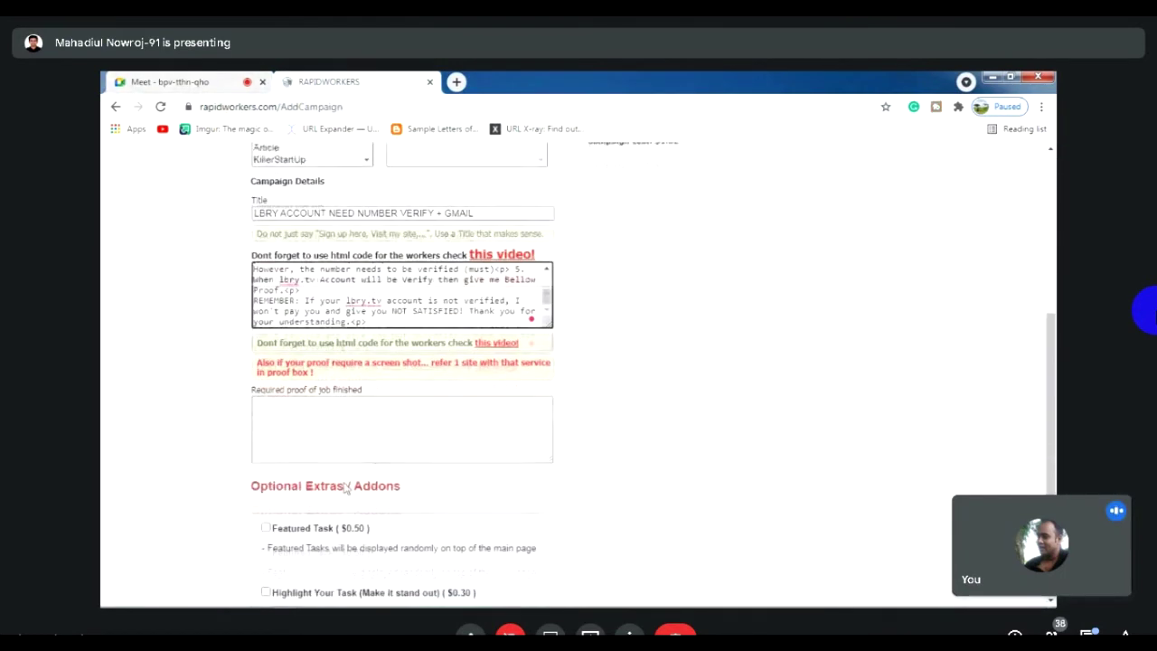
left_click(320, 422)
right_click(320, 422)
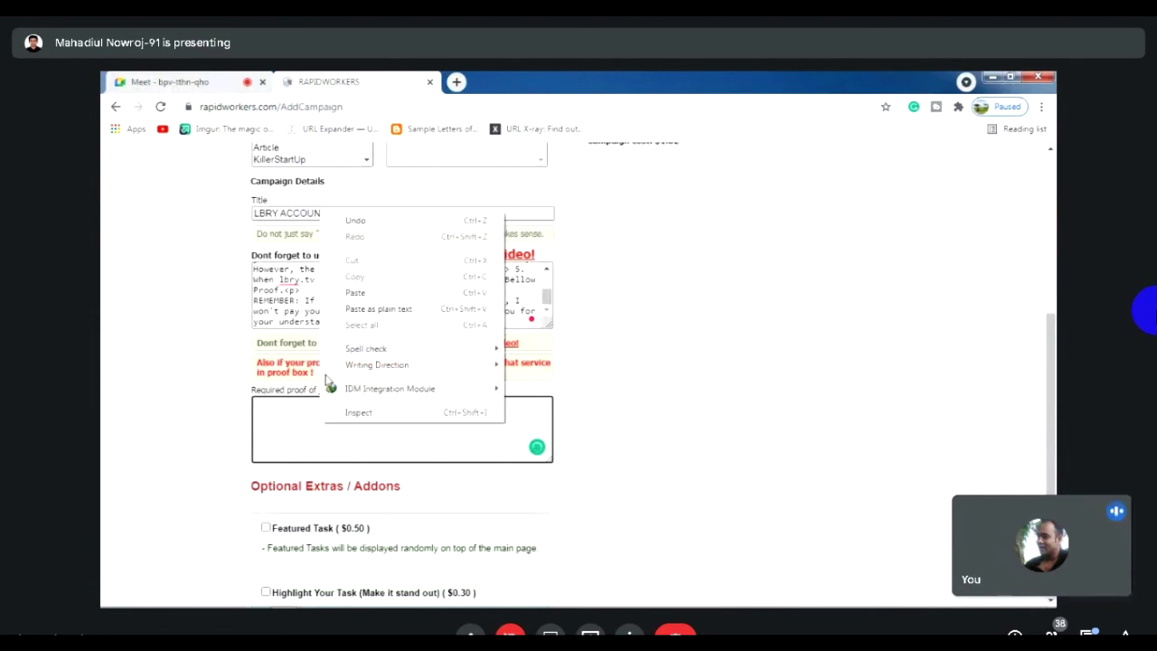
left_click(355, 293)
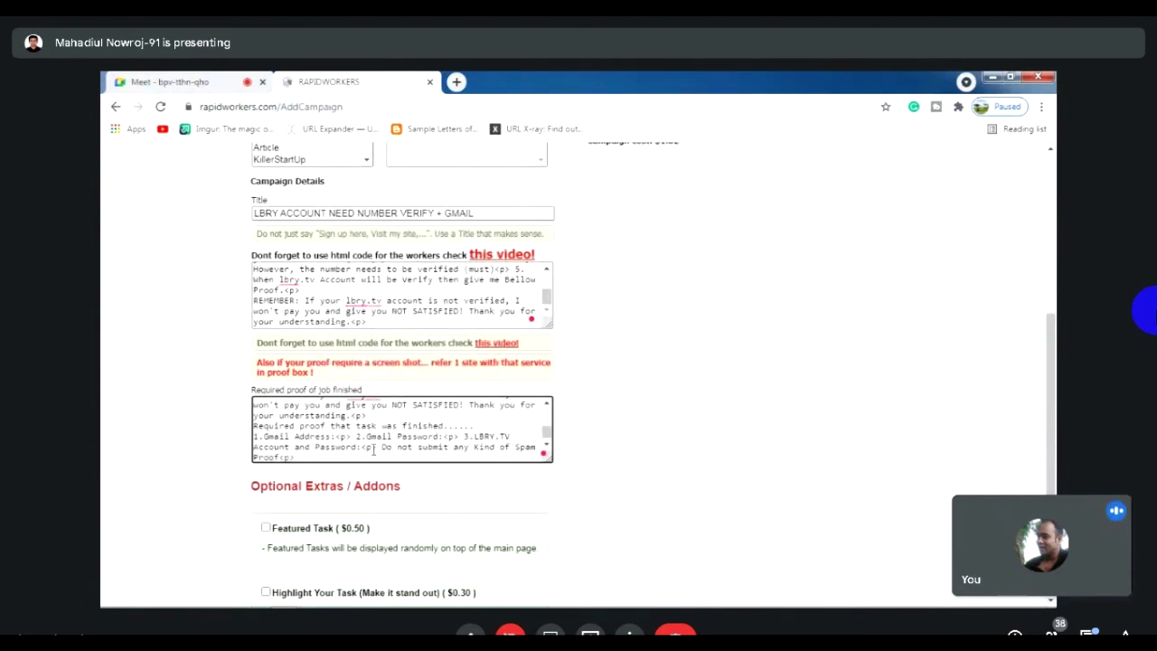
key("ctrl+a")
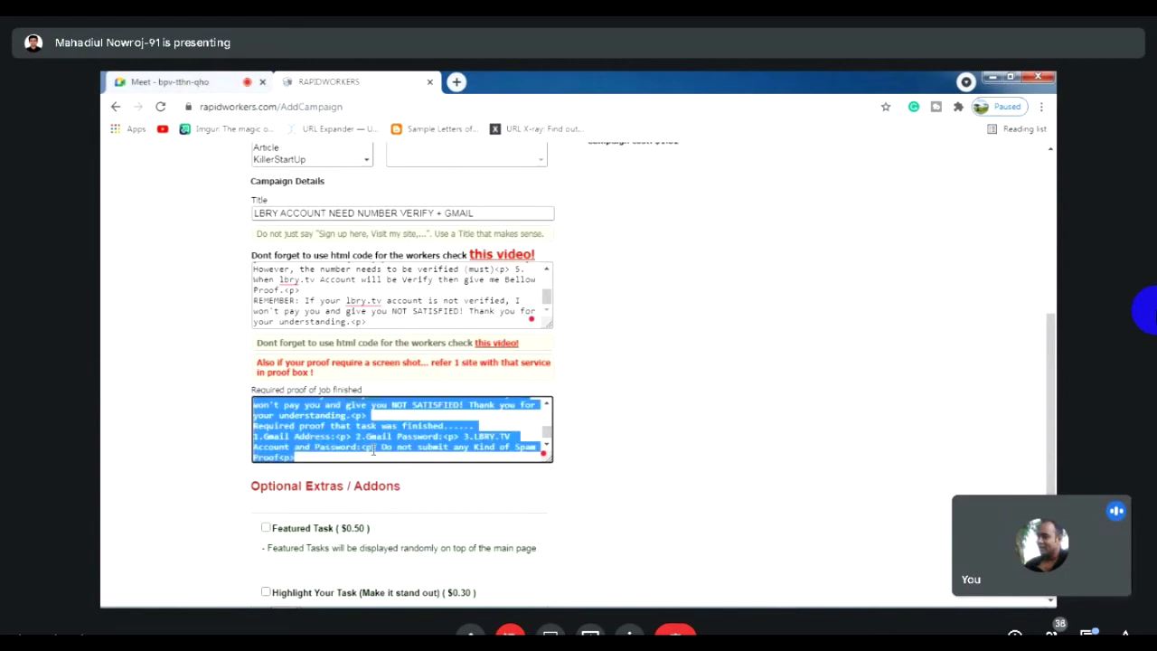
key("BackSpace")
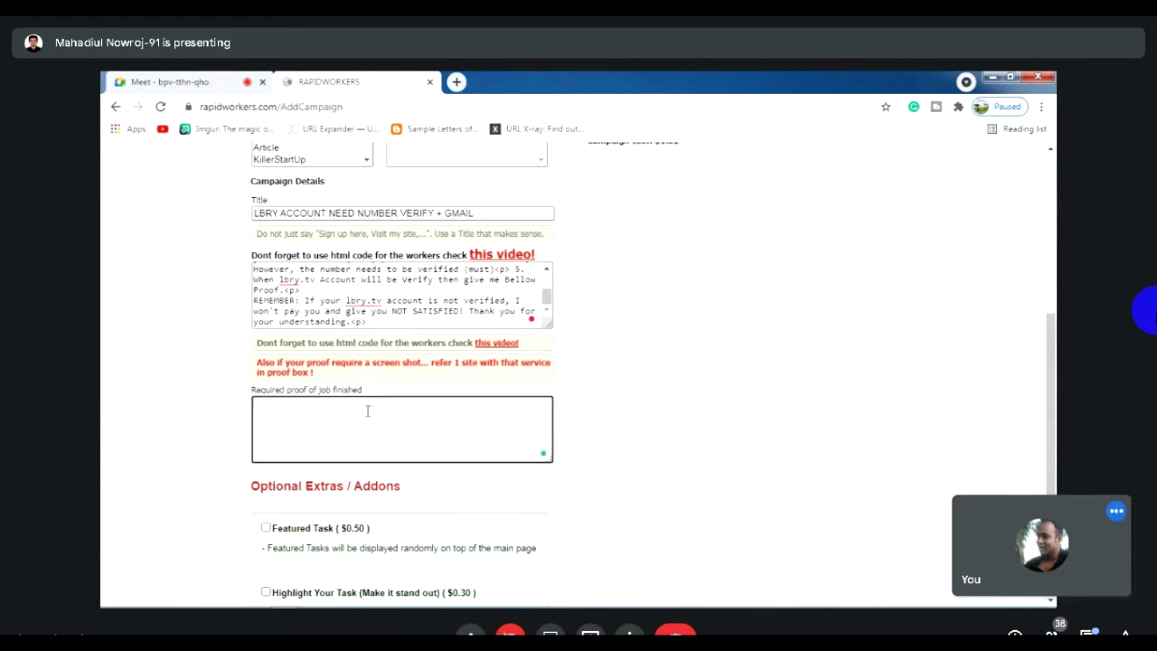
Select the entire instruction text in the campaign's details box
left_click(348, 311)
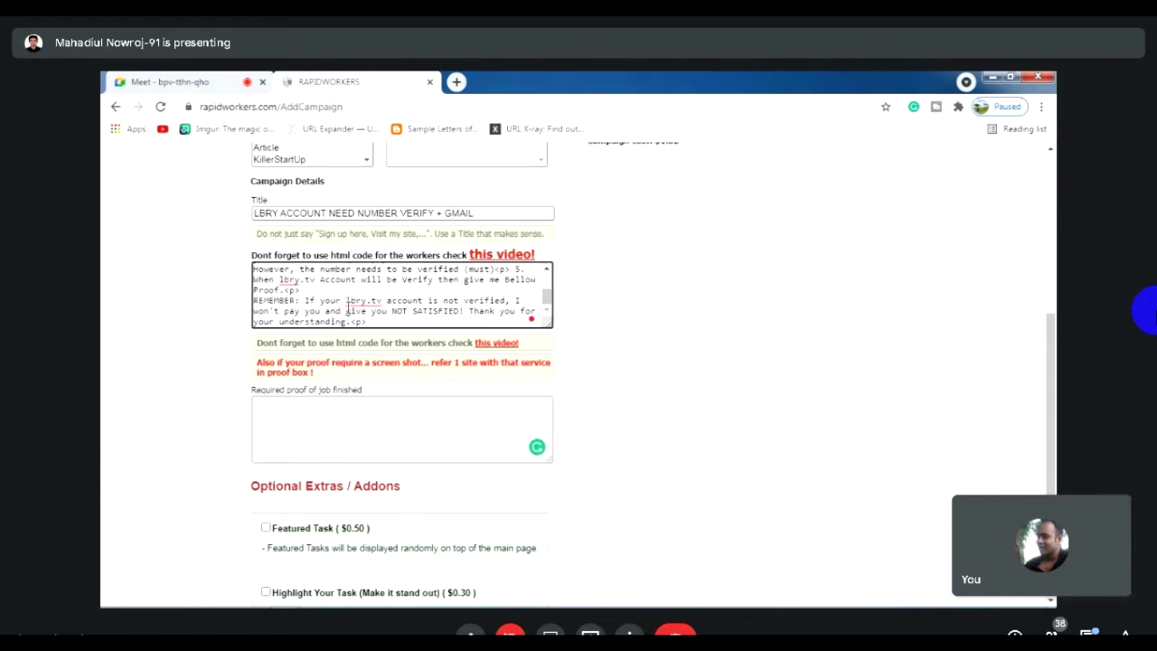
key("ctrl+a")
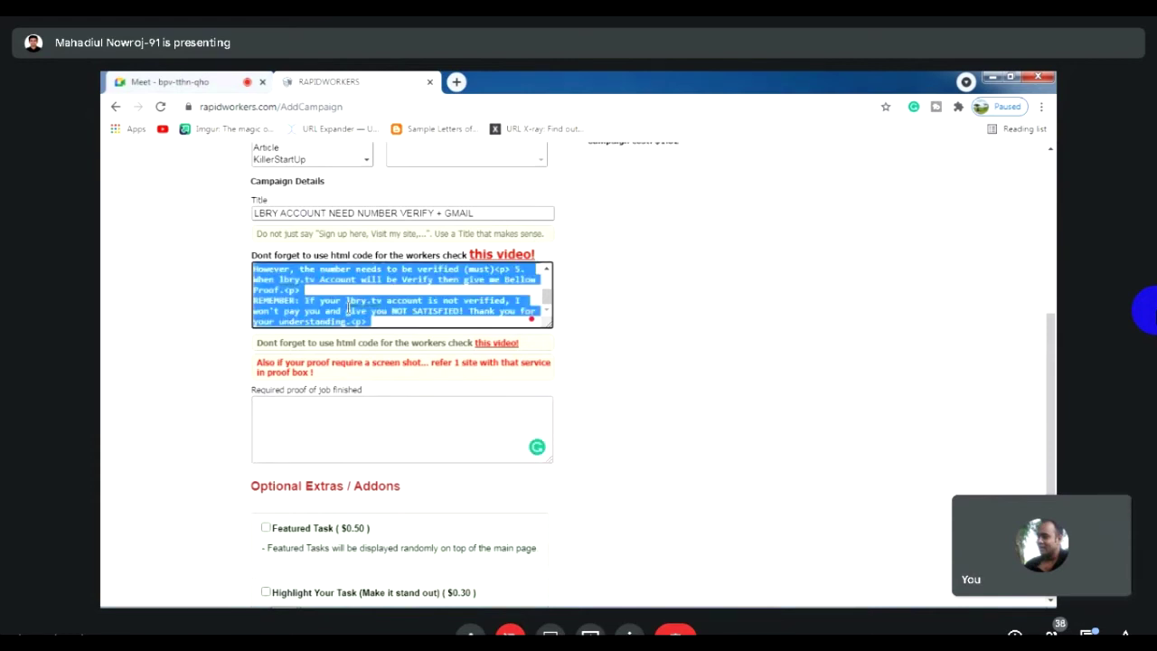